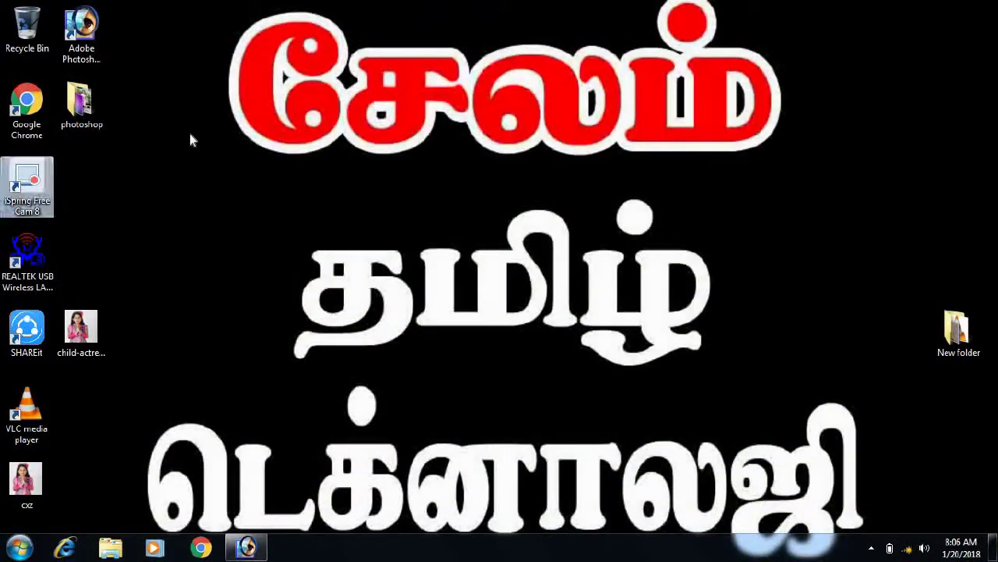
Refresh the Windows desktop from its right-click menu.
right_click(190, 133)
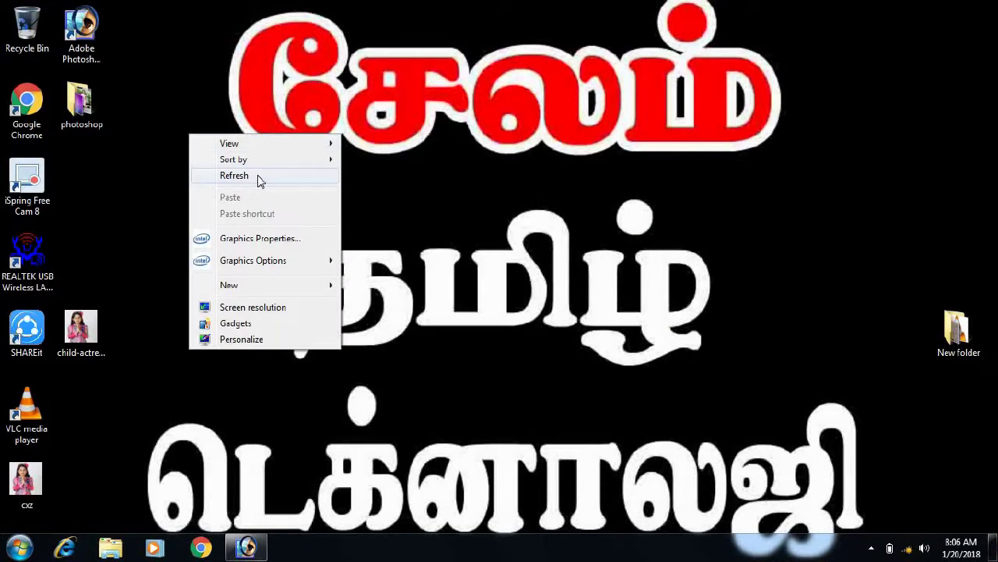
right_click(156, 53)
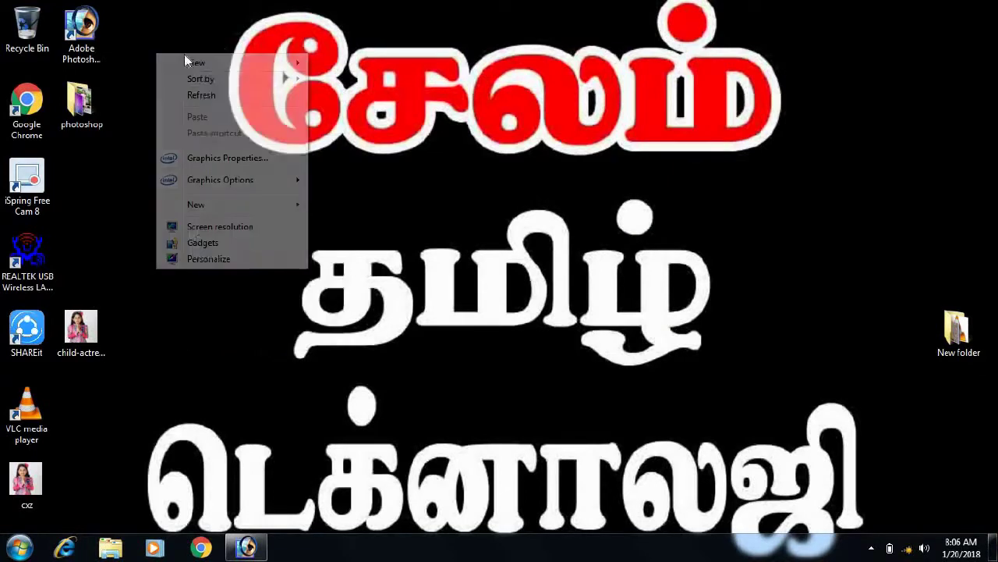
left_click(211, 94)
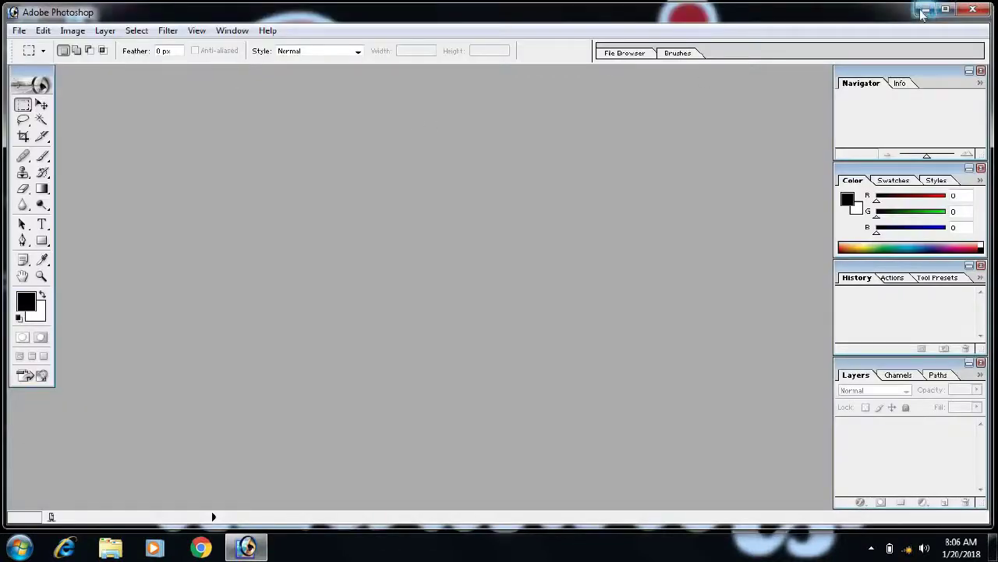
Open 1.jpg from the photoshop folder and maximize its document window.
left_click(19, 31)
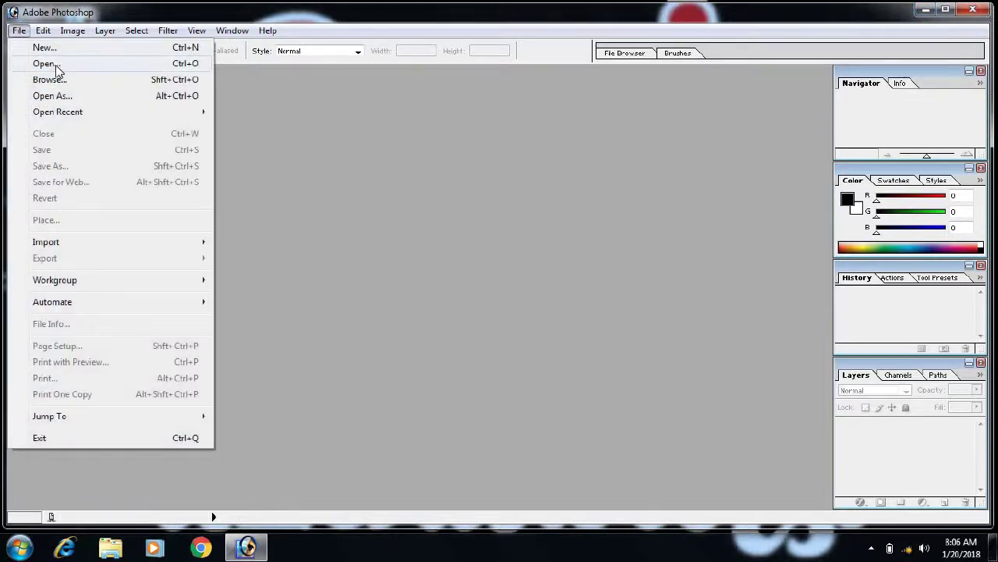
left_click(57, 66)
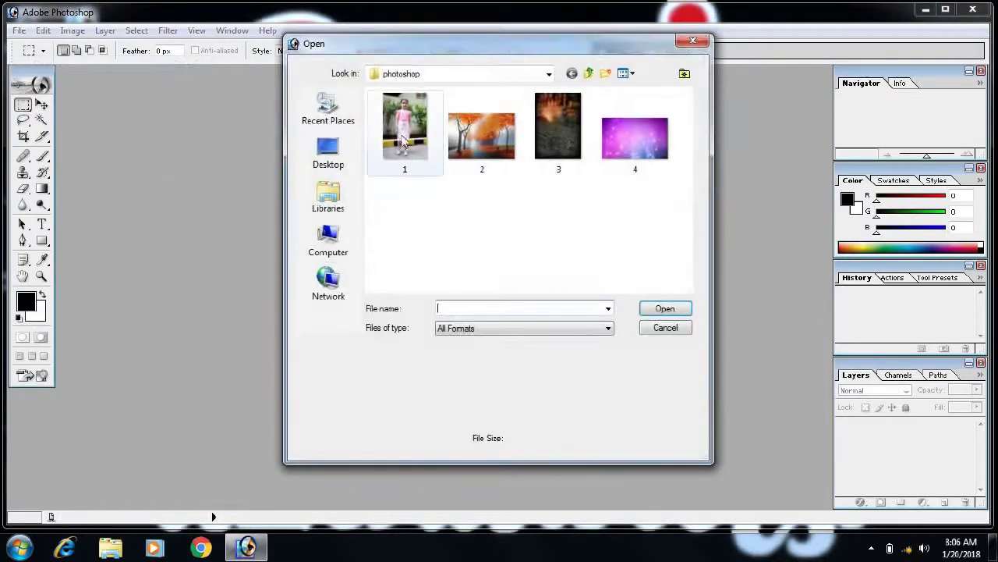
double_click(403, 141)
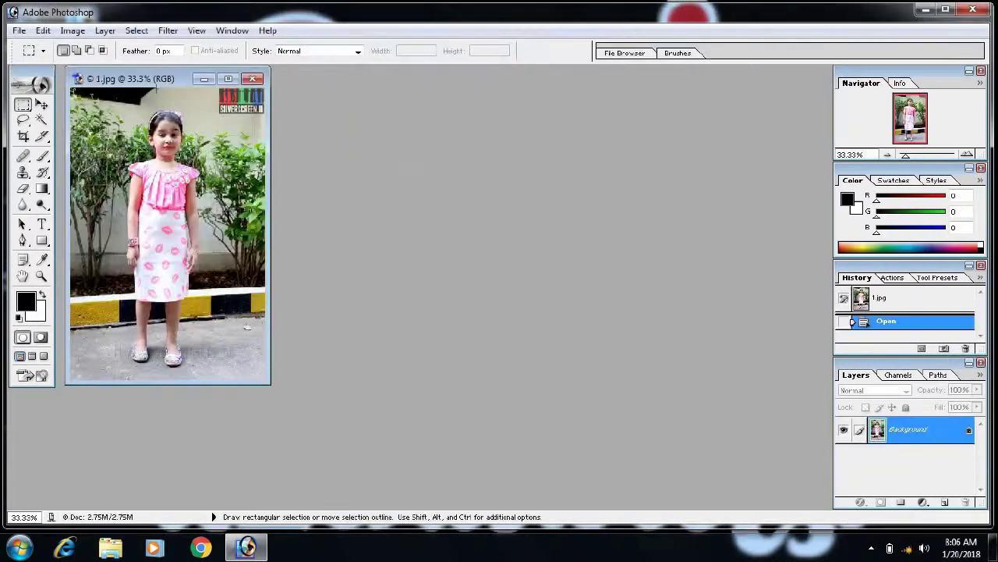
double_click(162, 80)
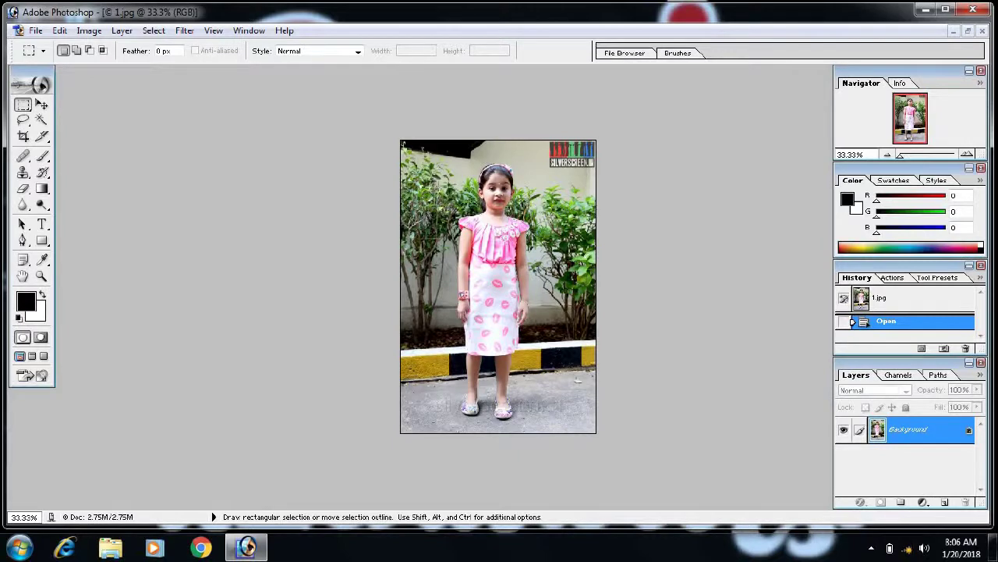
Adjust the photo's magnification with Alt+scroll zooming.
key("shift")
key("alt")
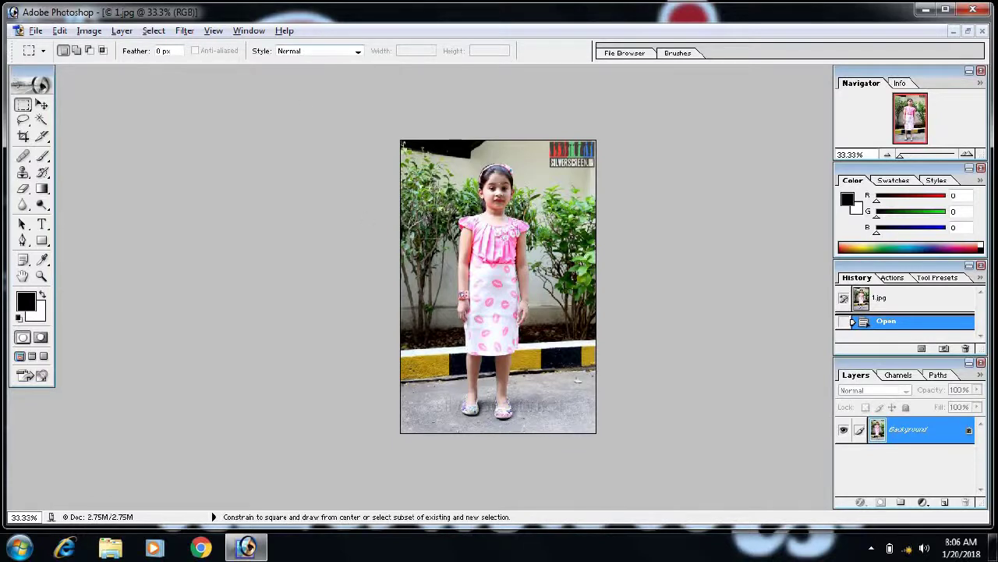
scroll(492, 212, "down", 1)
scroll(492, 212, "down", 3)
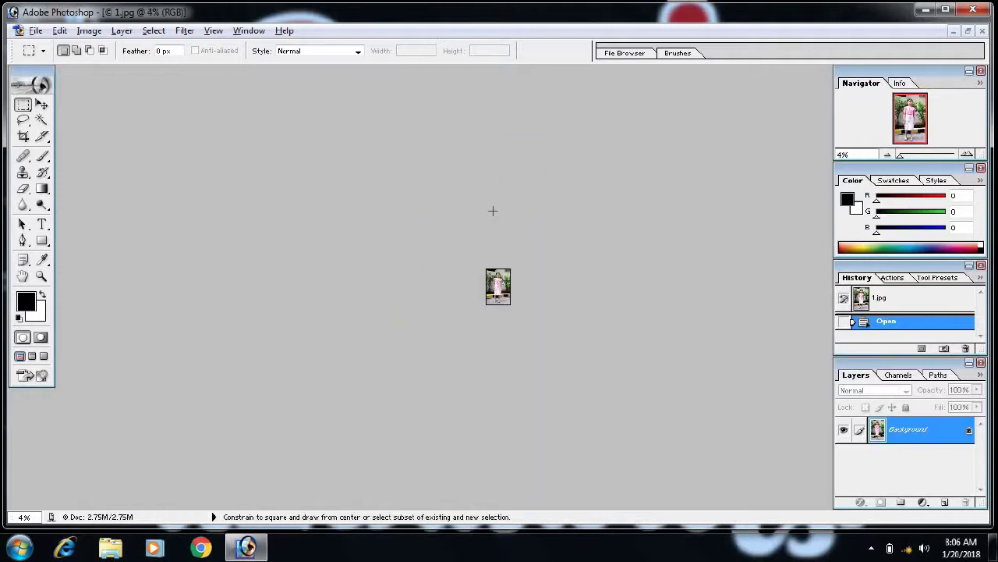
scroll(492, 211, "up", 7)
scroll(495, 232, "down", 8)
scroll(494, 232, "up", 7)
scroll(507, 234, "down", 4)
scroll(515, 235, "up", 6)
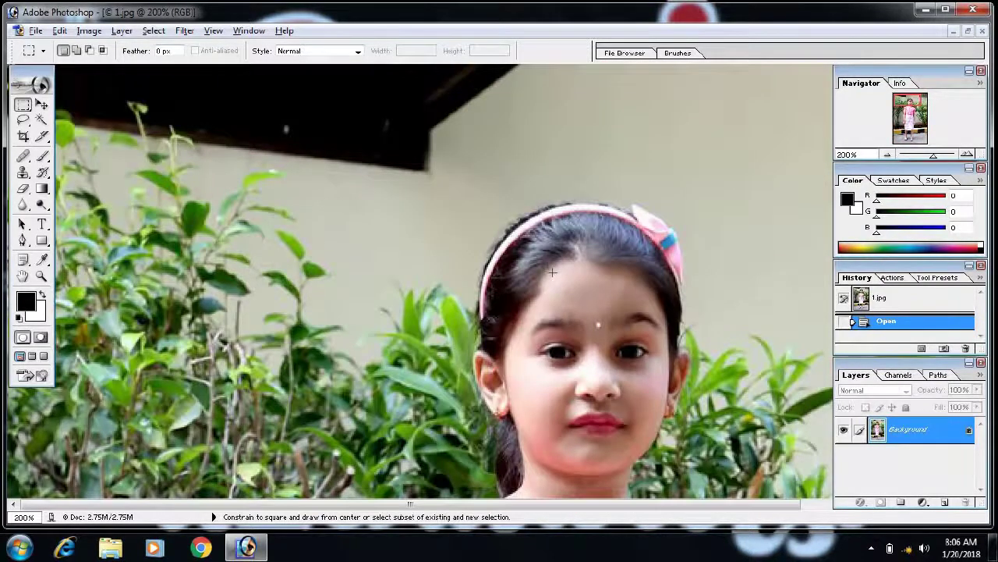
scroll(552, 271, "up", 1)
Pan to the girl's head and zoom to 600% on the headband and hairline.
key("space")
mouse_move(689, 304)
left_mouse_down()
mouse_move(403, 276)
mouse_move(323, 252)
mouse_move(630, 184)
mouse_move(357, 192)
mouse_move(366, 225)
mouse_move(383, 152)
mouse_move(260, 134)
left_mouse_up()
key("ctrl+plus")
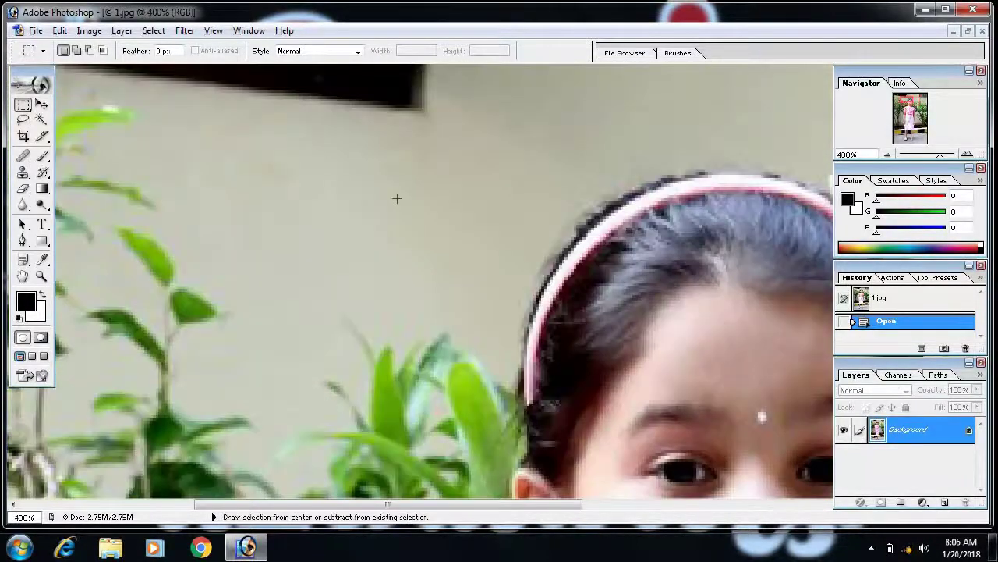
key("ctrl+plus")
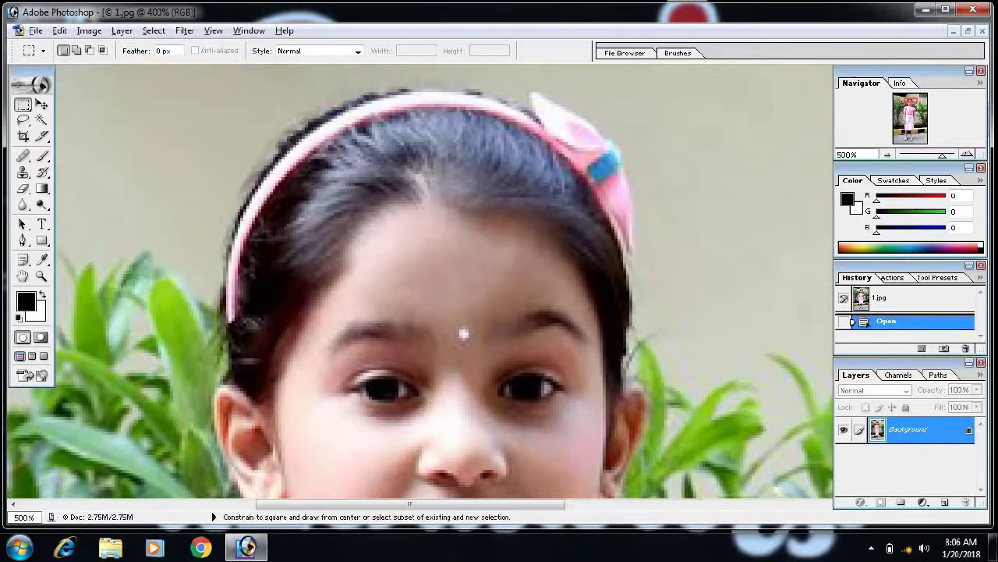
key("space")
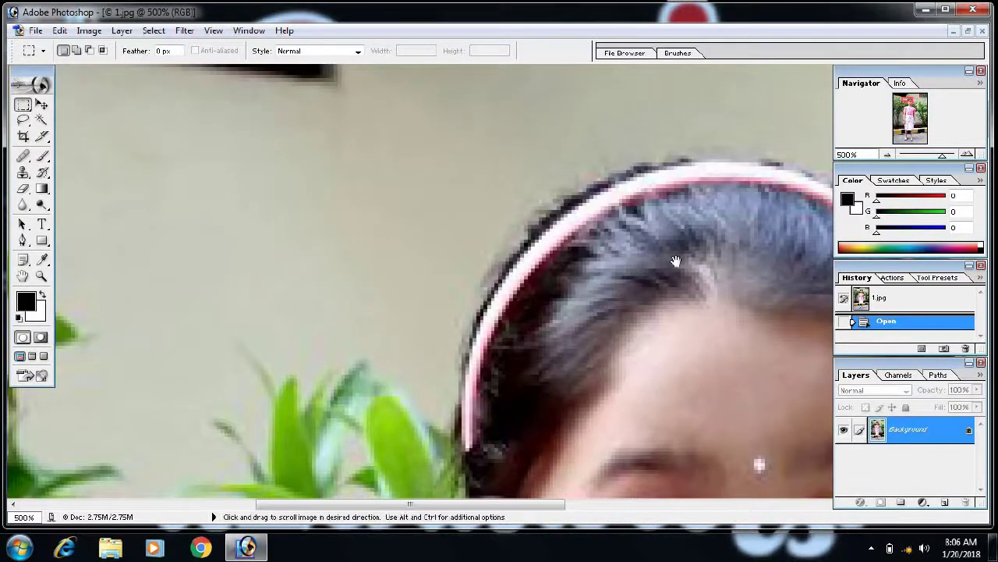
left_click_drag(676, 262, 533, 208)
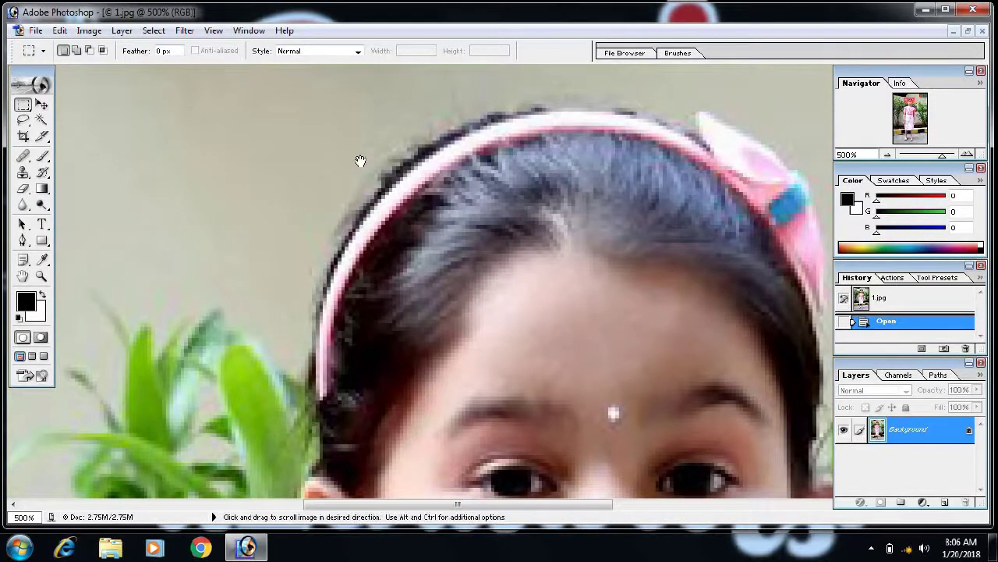
left_click_drag(359, 161, 374, 231)
left_click(379, 232, "ctrl")
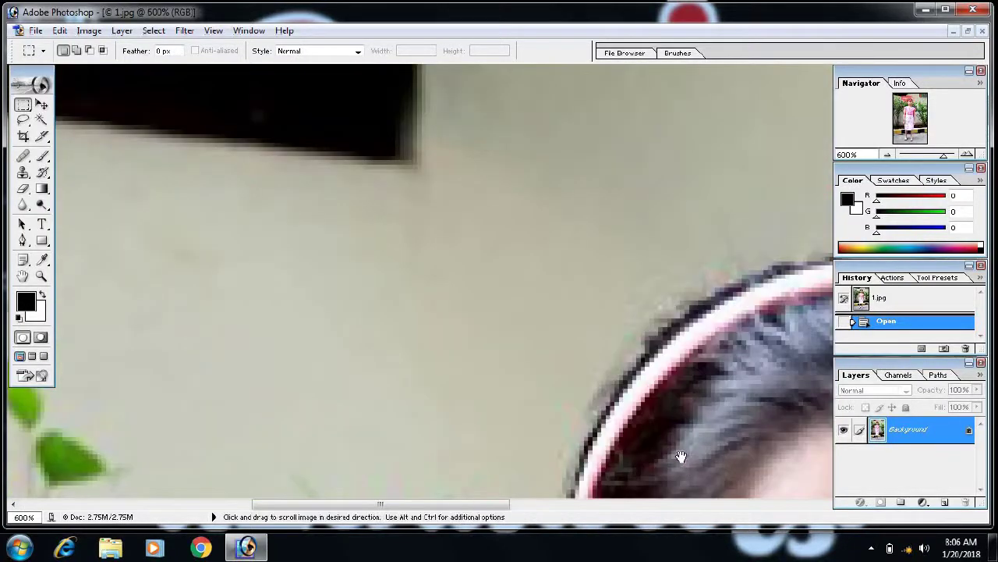
left_click_drag(679, 457, 401, 260)
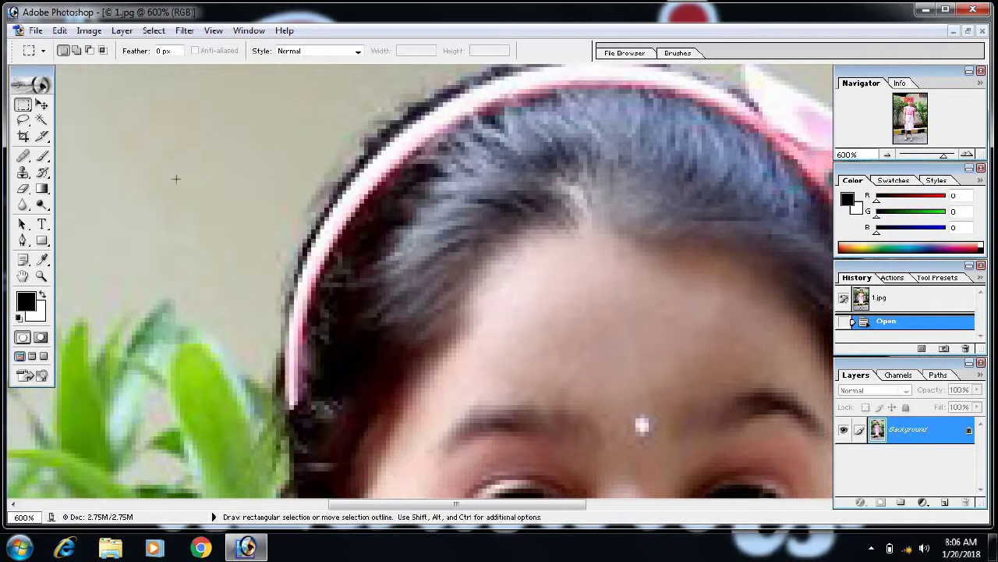
With the standard Pen tool, trace anchors along the headband edge.
left_click(22, 241)
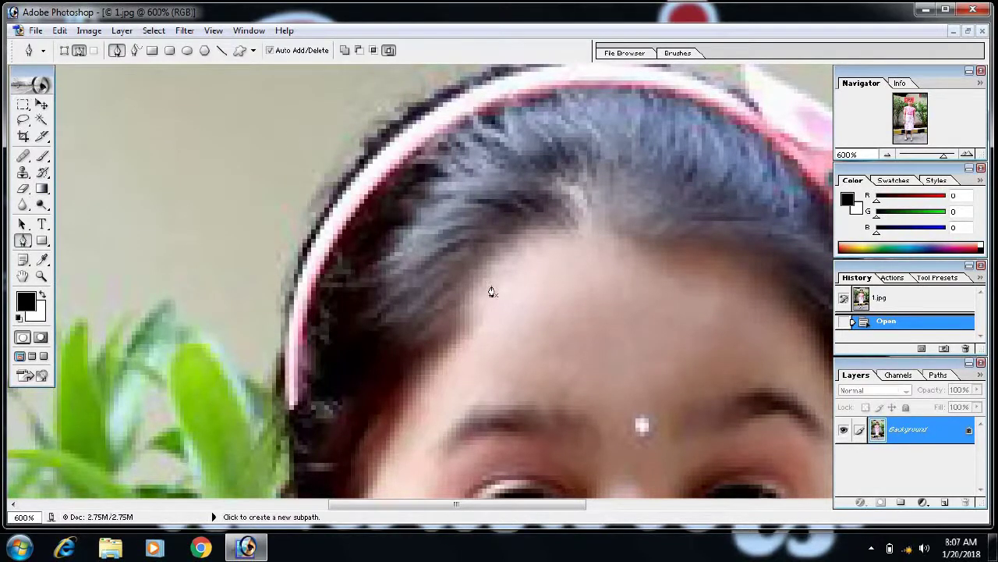
left_click(22, 242)
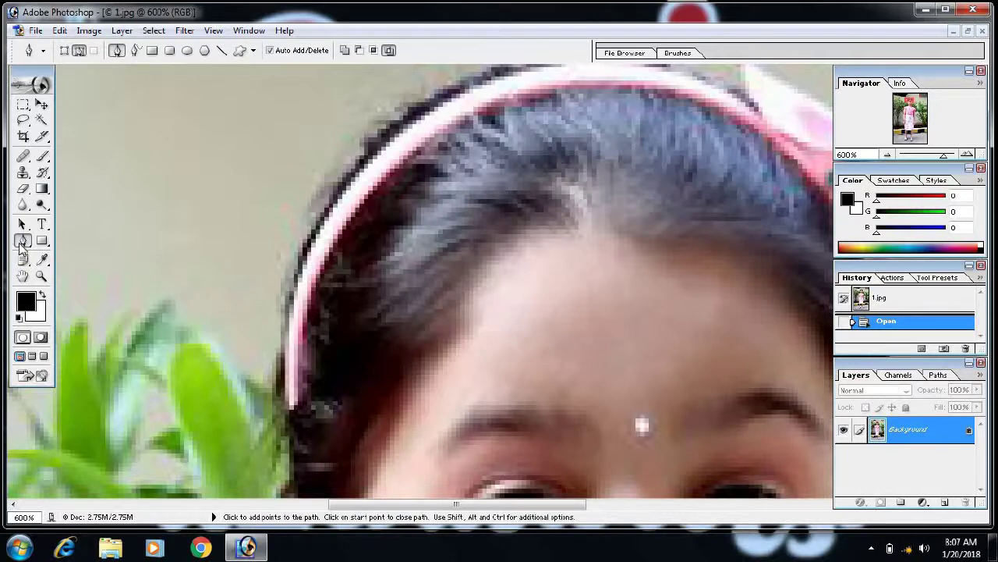
left_click(78, 242)
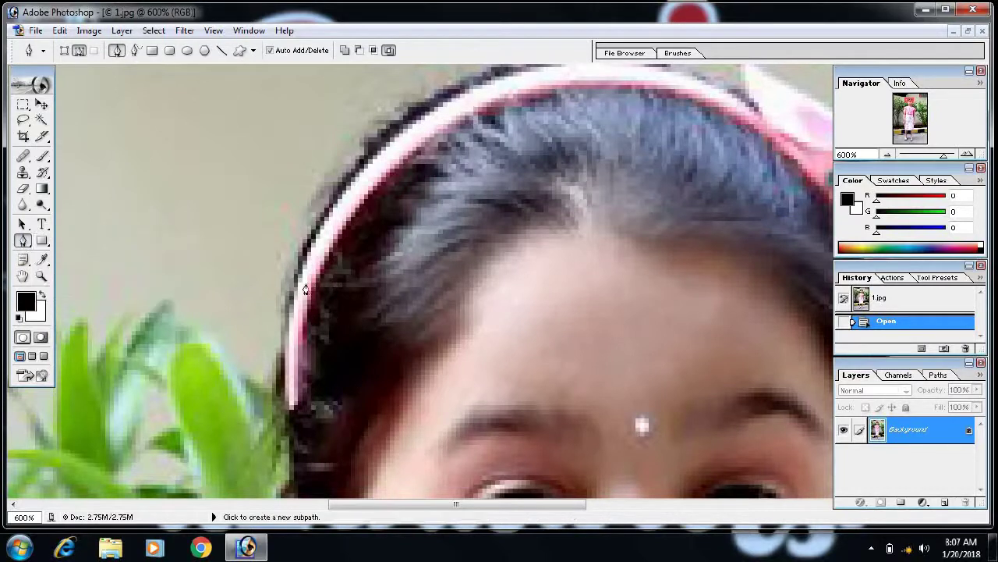
left_click(303, 248)
mouse_move(410, 113)
left_mouse_down()
mouse_move(446, 94)
mouse_move(332, 191)
left_mouse_up()
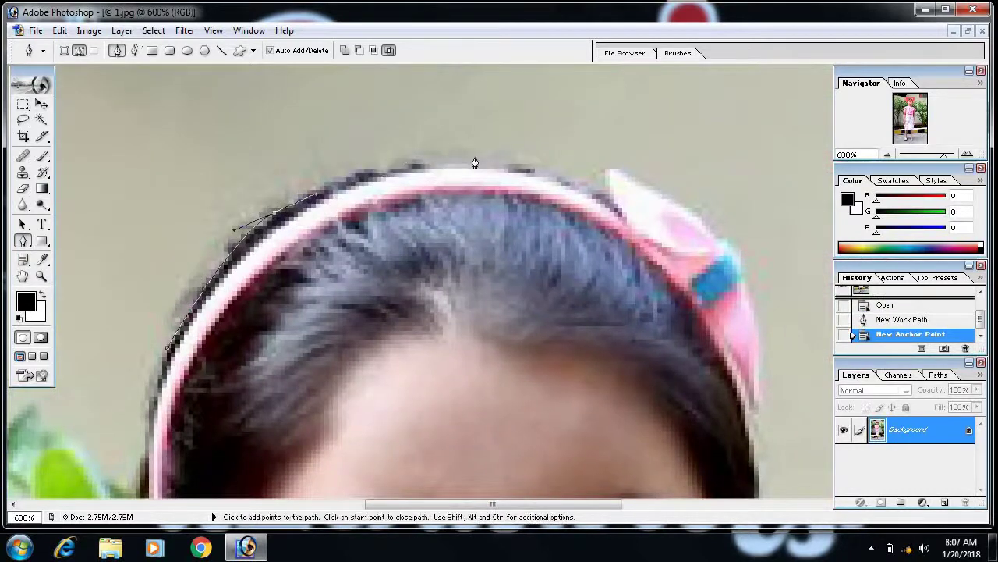
left_click_drag(489, 166, 585, 179)
left_click(604, 167)
Extend the path down beside the ear and along the jawline.
scroll(741, 234, "down", 2)
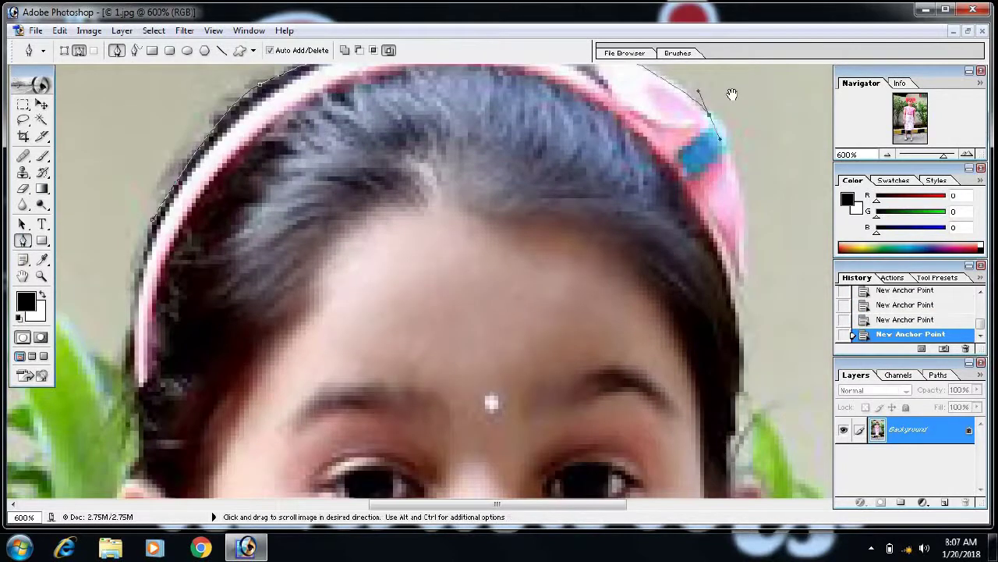
scroll(733, 145, "down", 1)
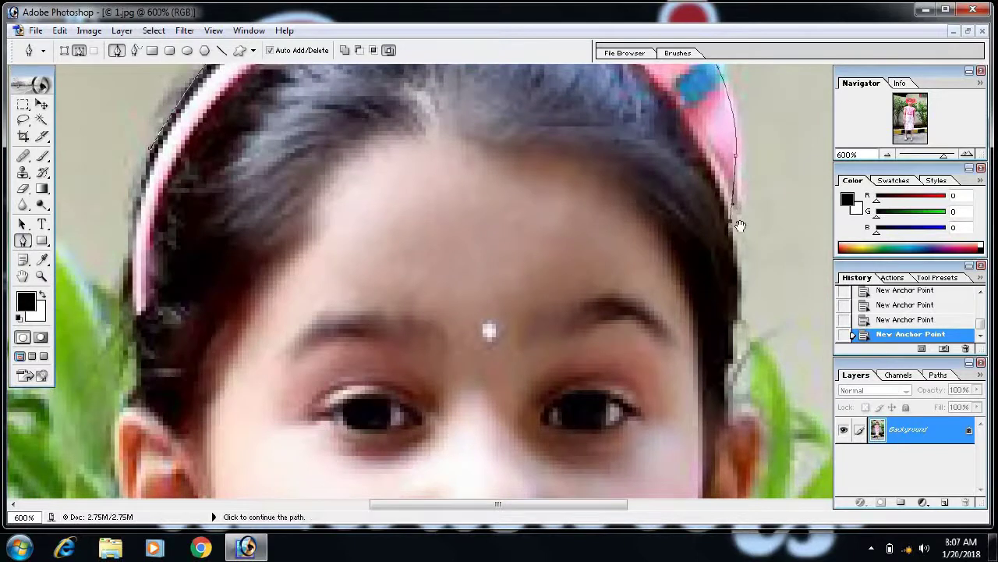
scroll(712, 180, "down", 2)
scroll(715, 221, "down", 1)
scroll(698, 159, "down", 2)
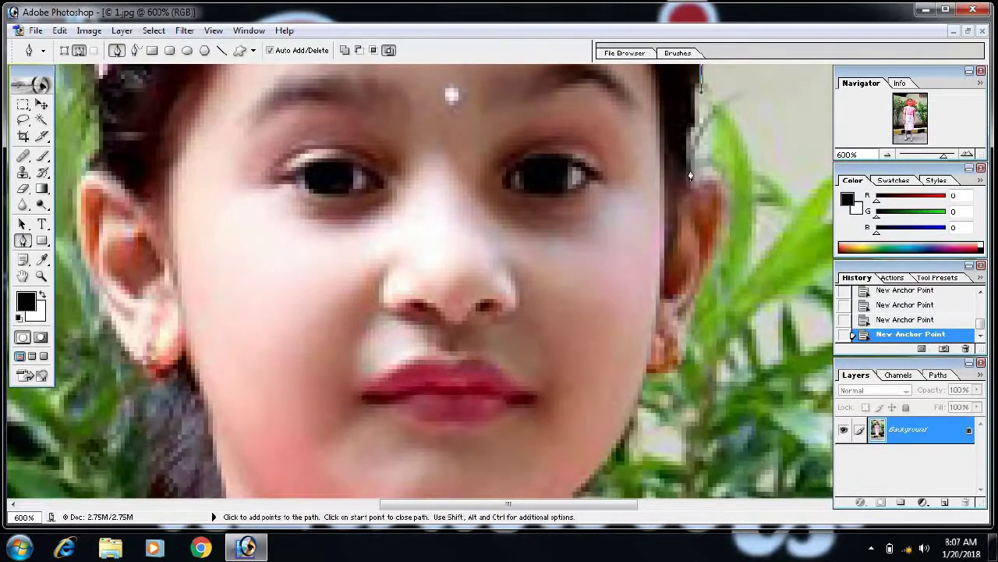
scroll(701, 159, "down", 1)
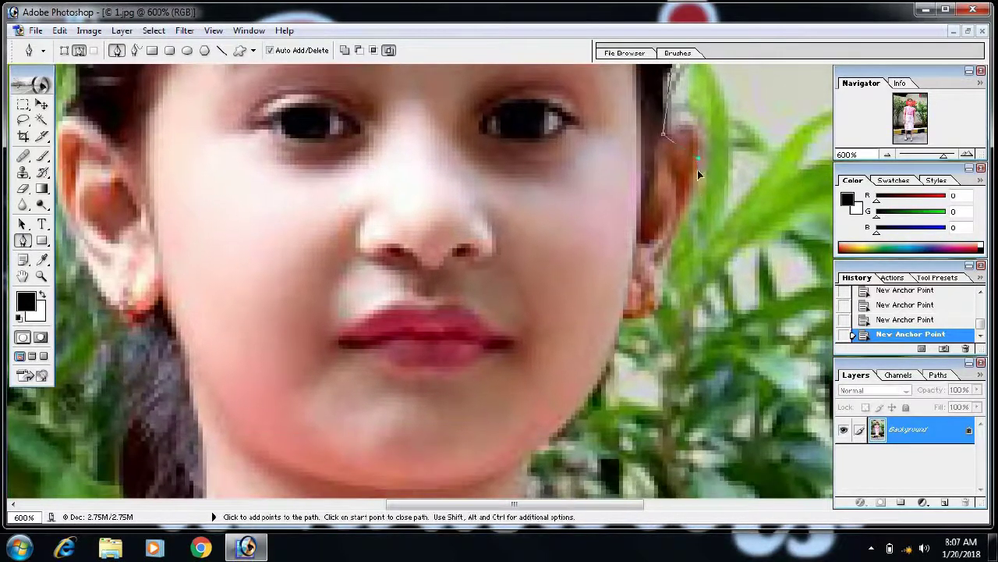
scroll(690, 210, "down", 3)
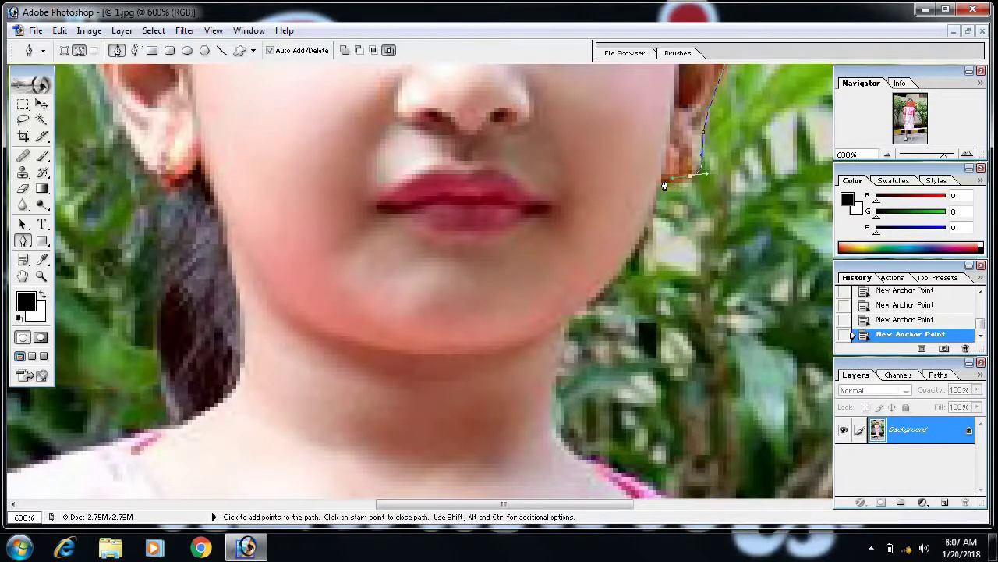
scroll(665, 186, "down", 1)
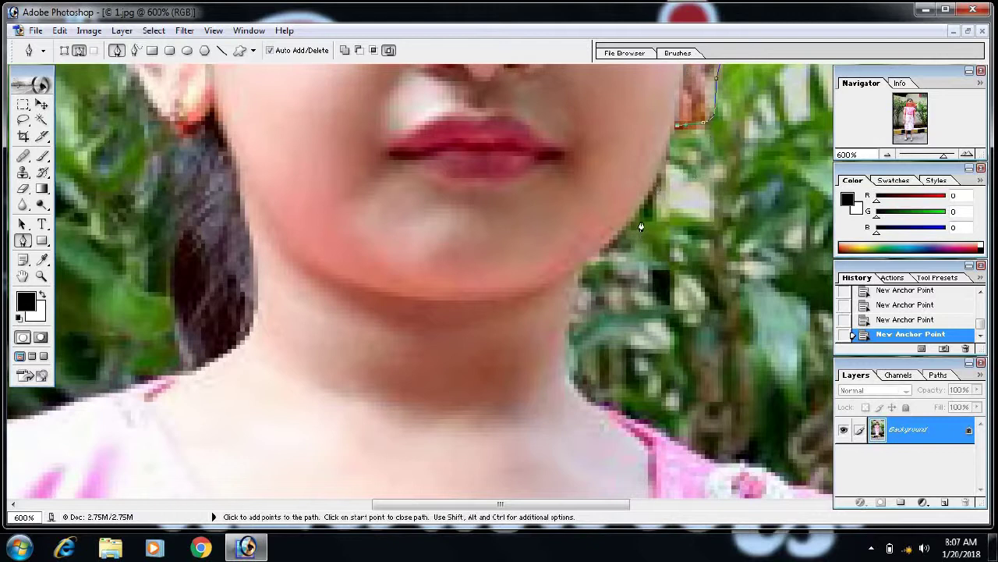
left_click(616, 240)
left_click(574, 271)
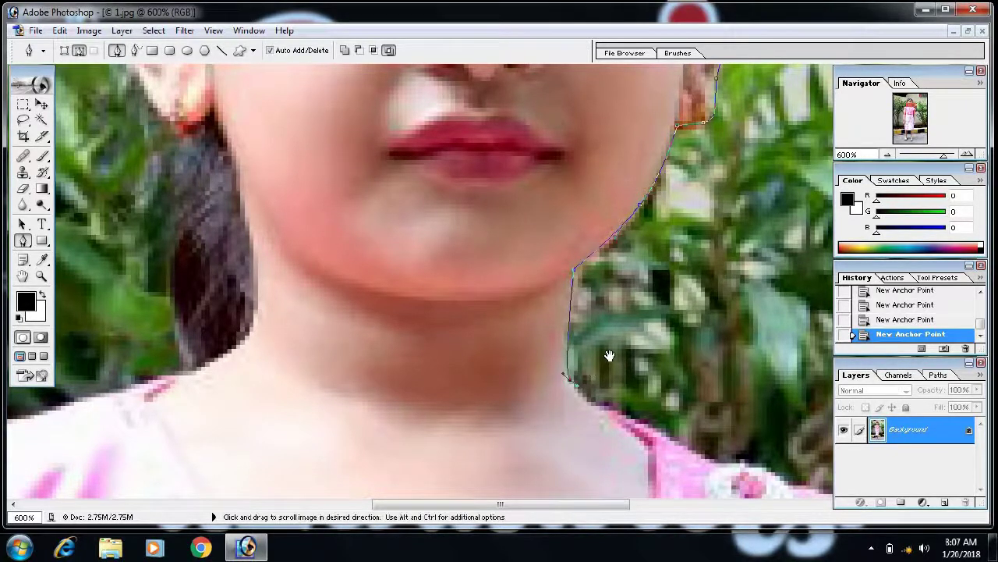
Continue the path around the neck and along the shirt's shoulder.
left_click_drag(606, 356, 532, 115)
left_click(566, 136)
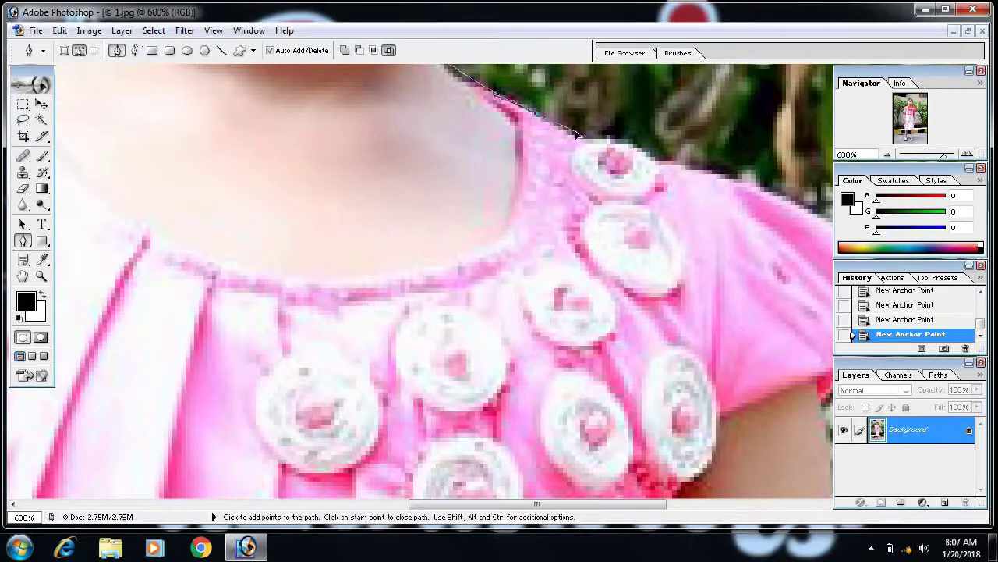
left_click_drag(750, 170, 645, 174)
left_click(601, 175)
left_click(771, 275)
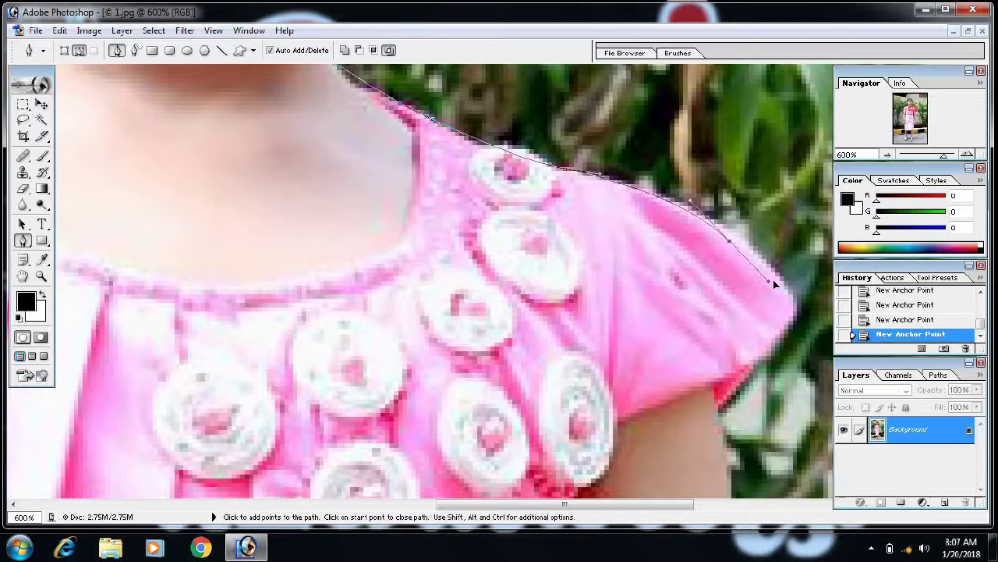
left_click_drag(771, 279, 581, 129)
mouse_move(580, 174)
left_mouse_down()
mouse_move(553, 190)
mouse_move(503, 7)
left_mouse_up()
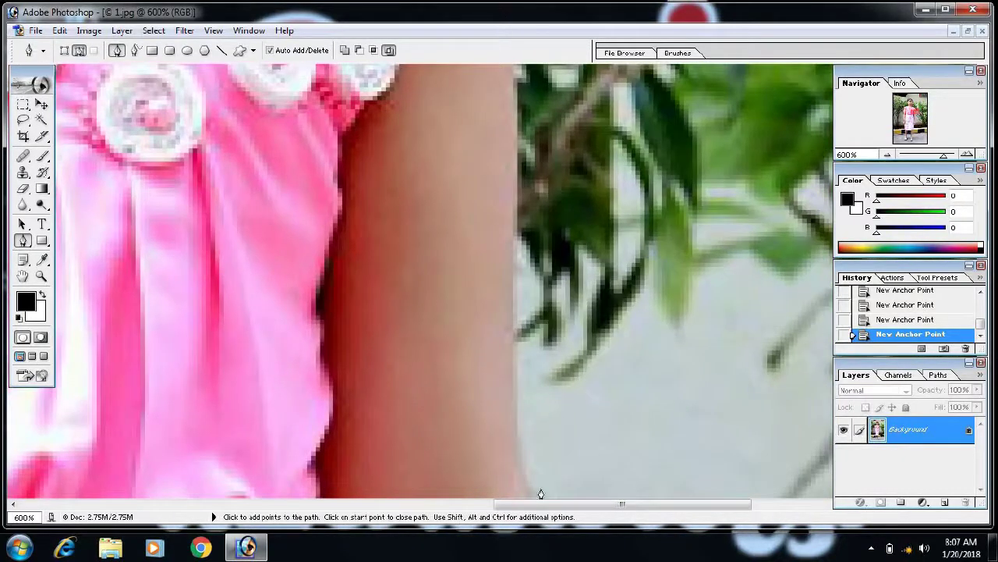
left_click_drag(511, 339, 508, 422)
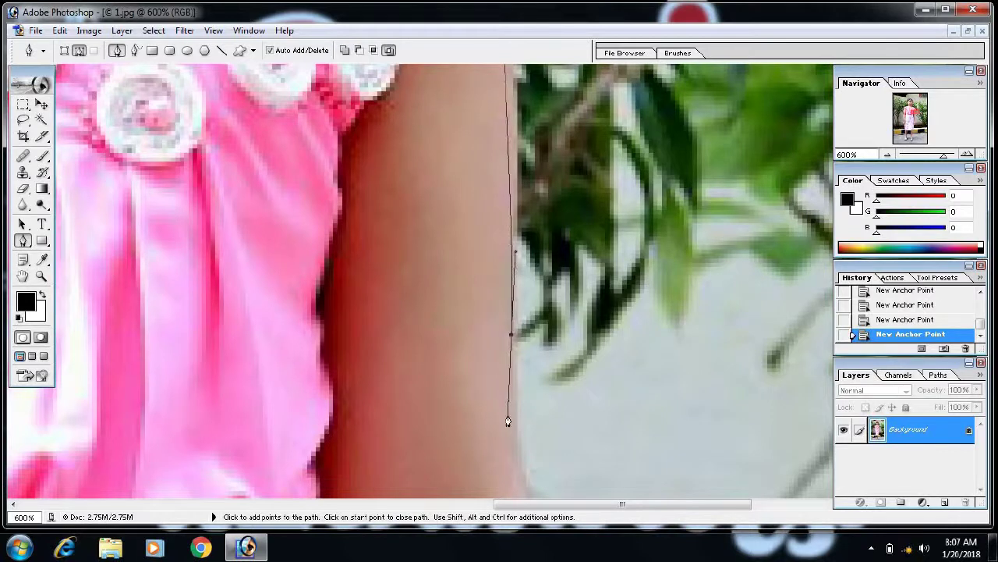
Place anchors down the arm's edge, undoing misplaced points.
key("ctrl+z")
scroll(629, 463, "up", 3)
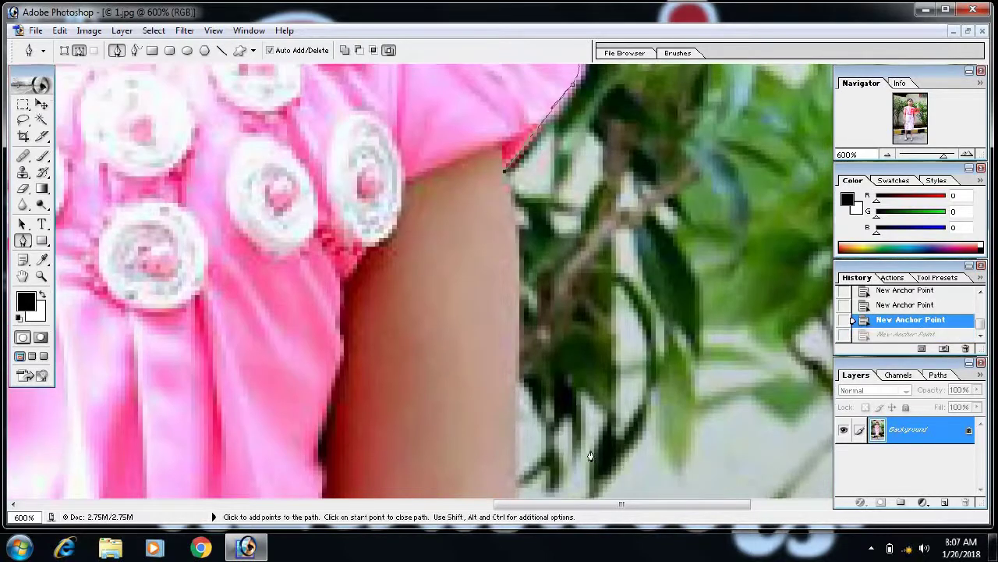
left_click(618, 405)
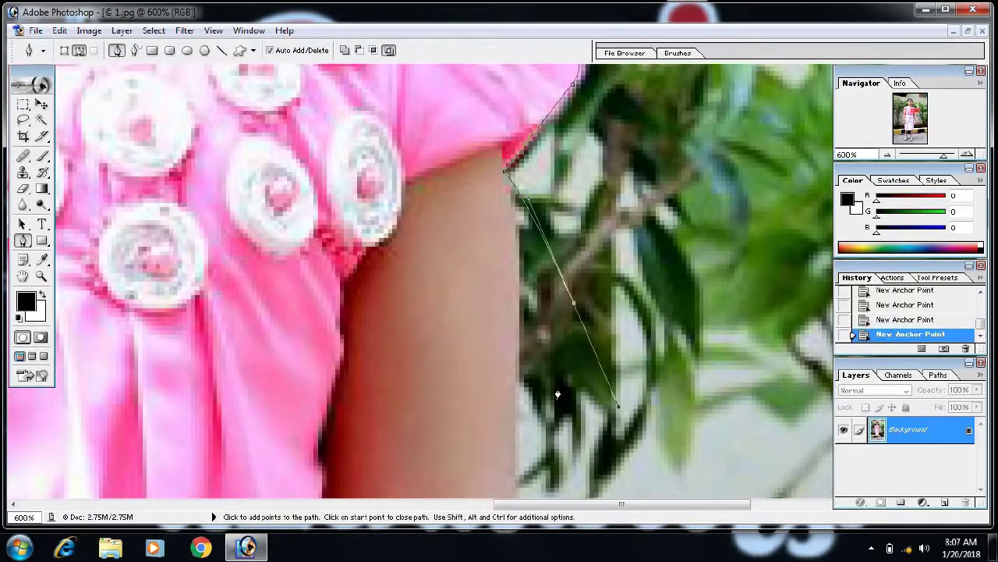
key("ctrl+z")
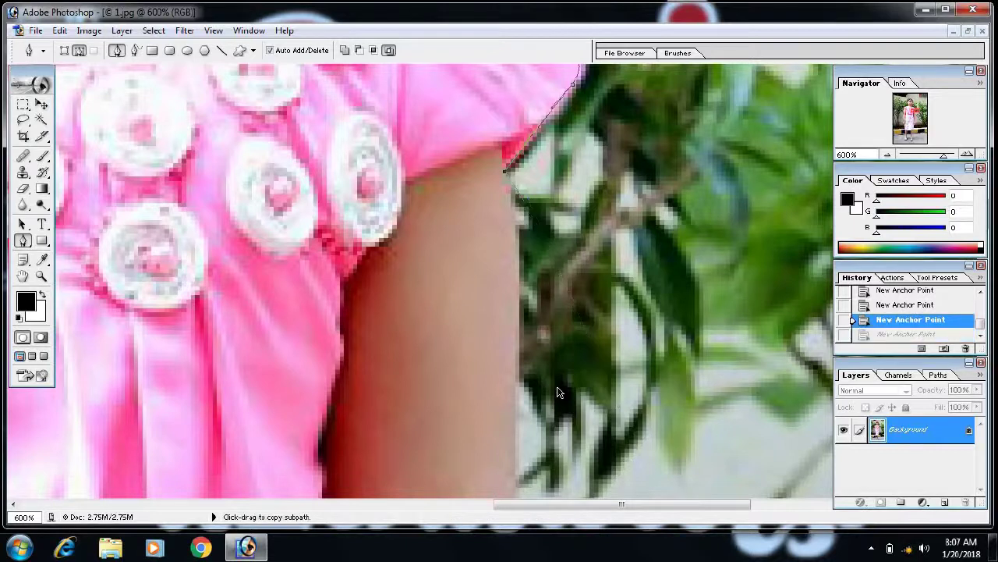
left_click_drag(549, 380, 564, 251)
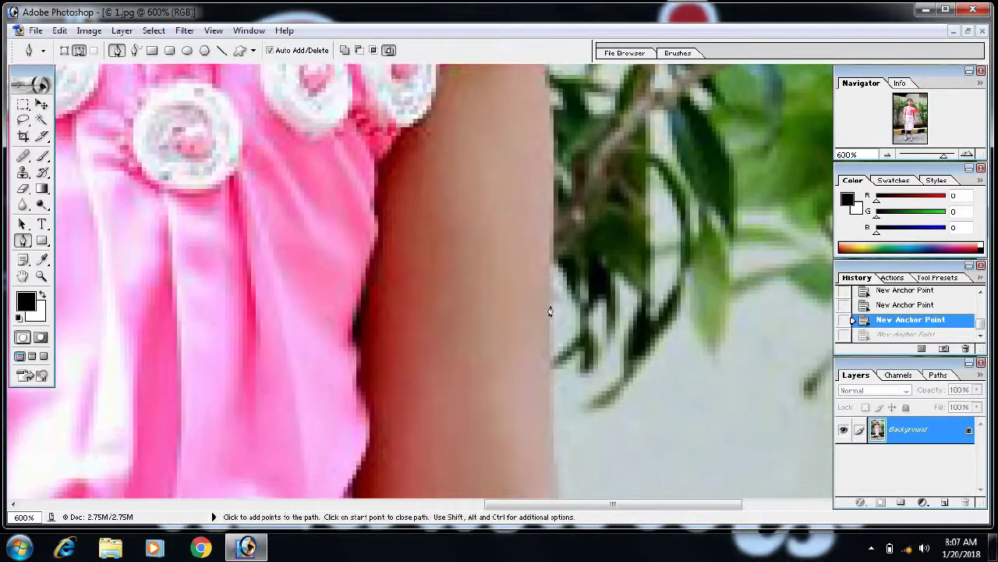
left_click(551, 456)
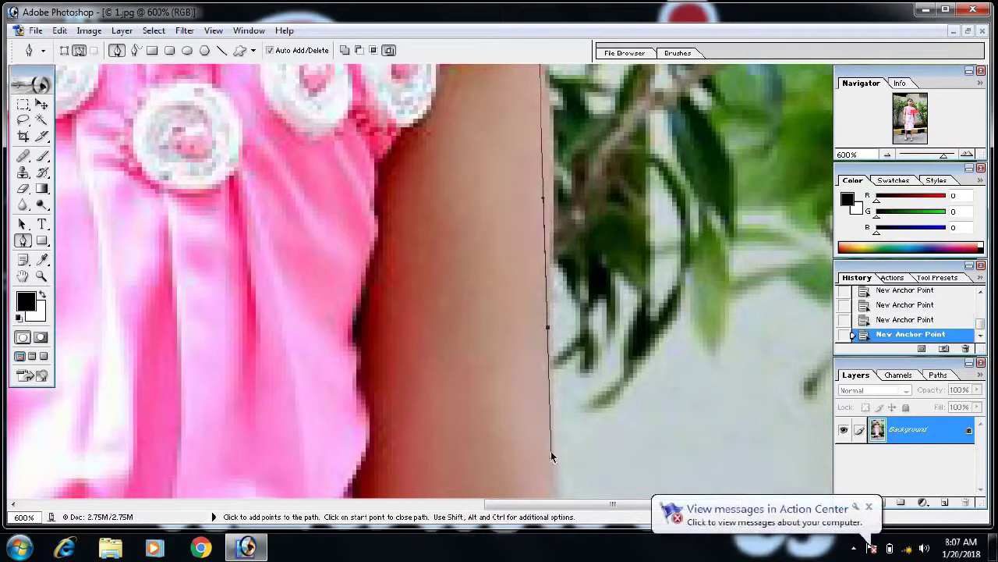
key("ctrl+z")
left_click_drag(565, 237, 570, 354)
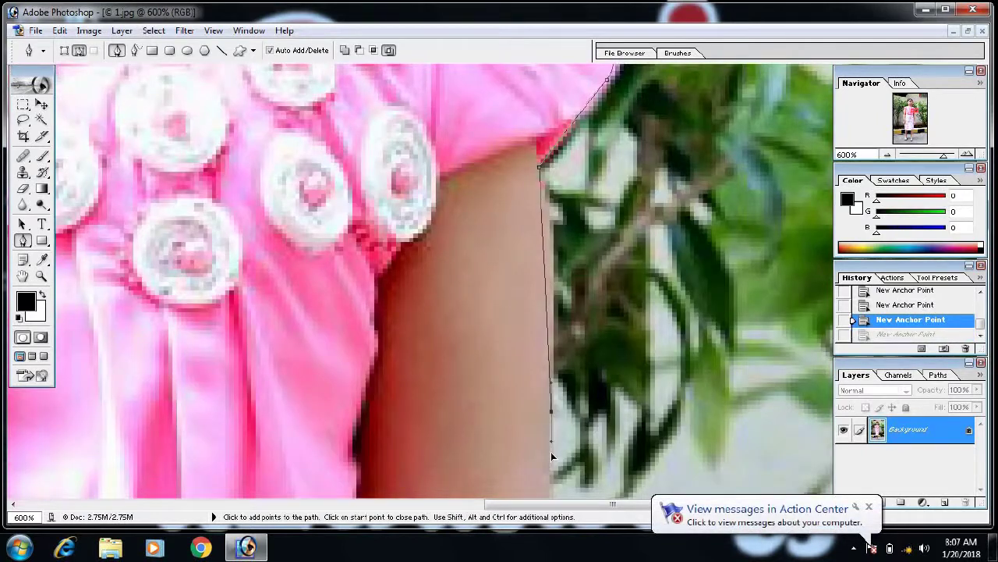
left_click(552, 468)
Trace the lower arm down to the wrist and bracelet.
left_click_drag(613, 423, 590, 224)
left_click(601, 299)
left_click_drag(603, 304, 628, 4)
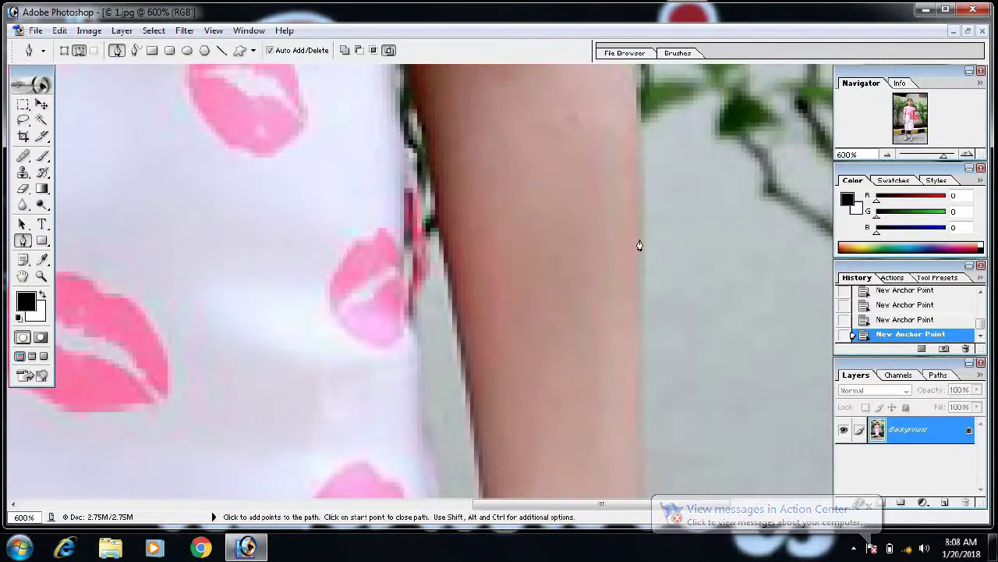
left_click(641, 323)
left_click_drag(682, 361, 600, 327)
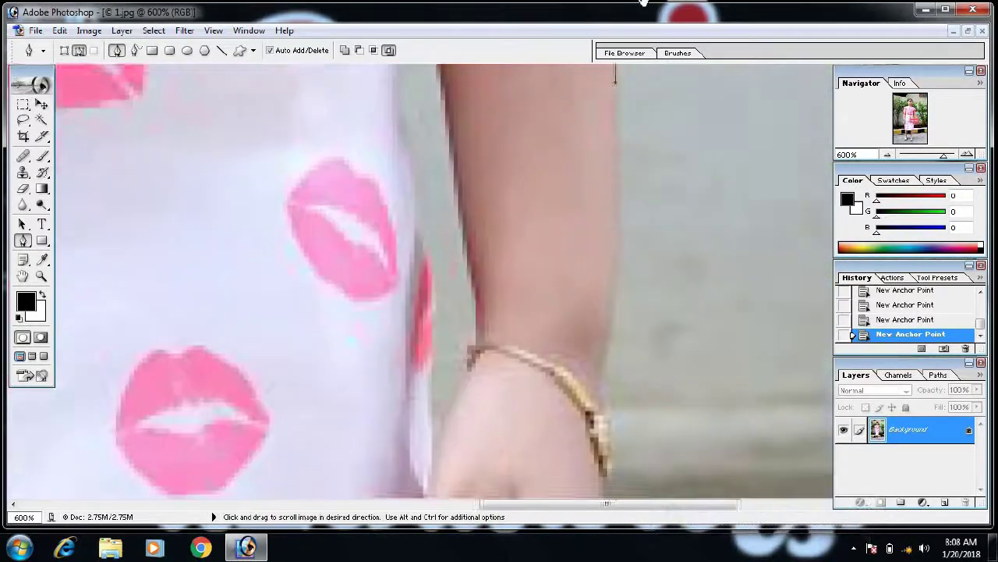
left_click(586, 325)
left_click(577, 348)
left_click_drag(586, 386, 594, 208)
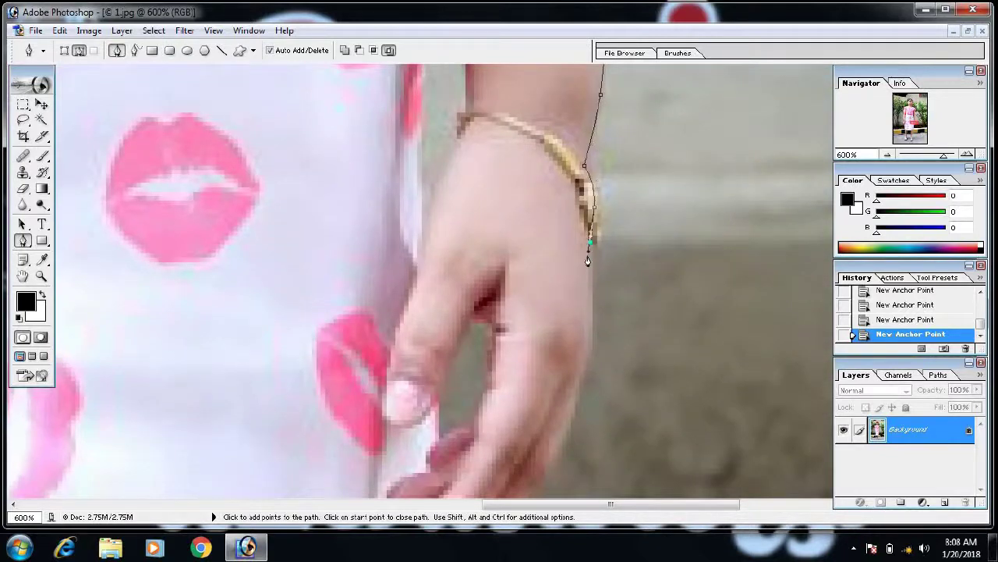
Curve the path around the hand and anchor it at the dress edge.
scroll(588, 262, "down", 2)
scroll(589, 195, "down", 3)
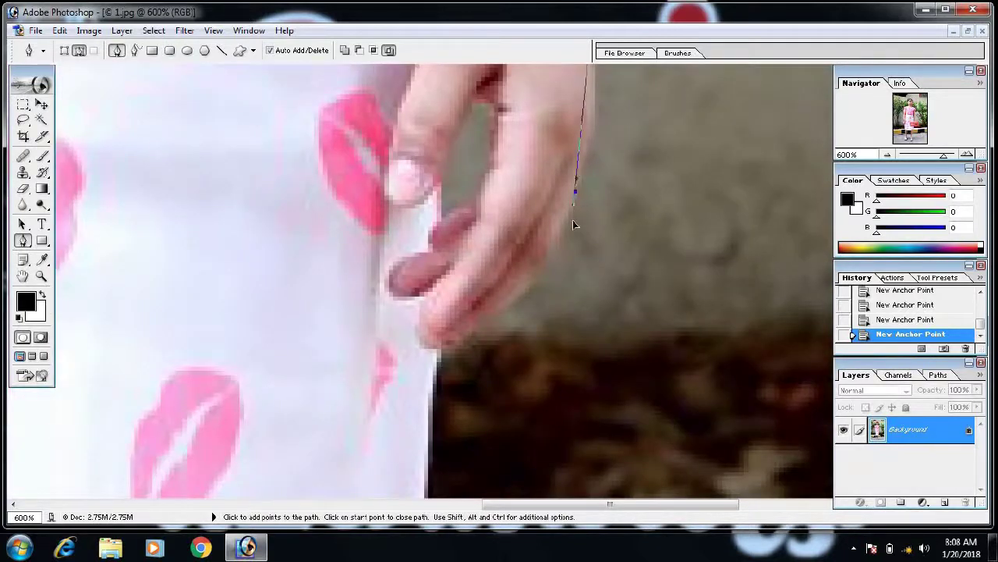
left_click_drag(573, 225, 546, 277)
left_click_drag(595, 251, 640, 141)
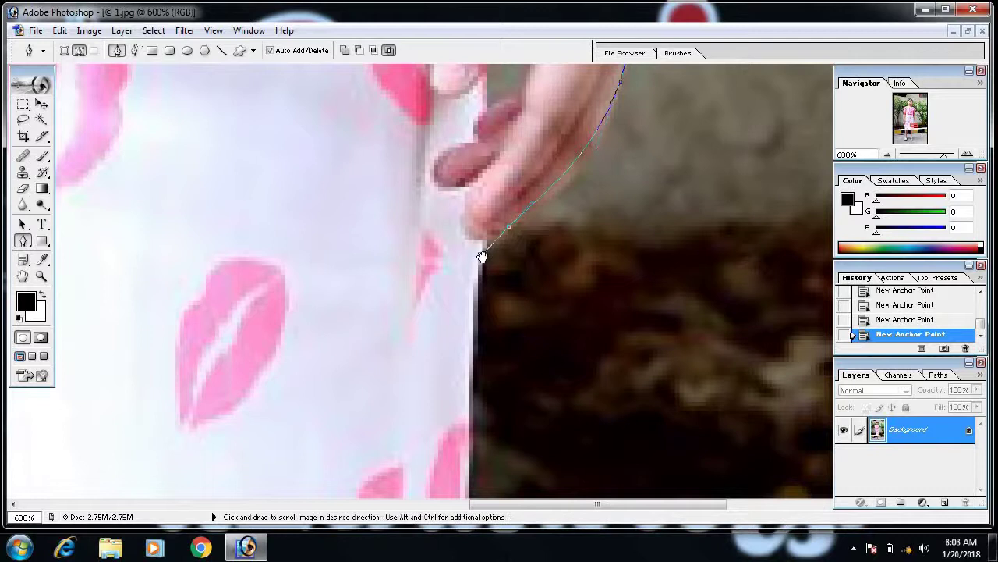
left_click_drag(458, 485, 516, 295)
left_click(515, 449)
Trace down the leg's edge to the sandal.
left_click_drag(455, 487, 599, 80)
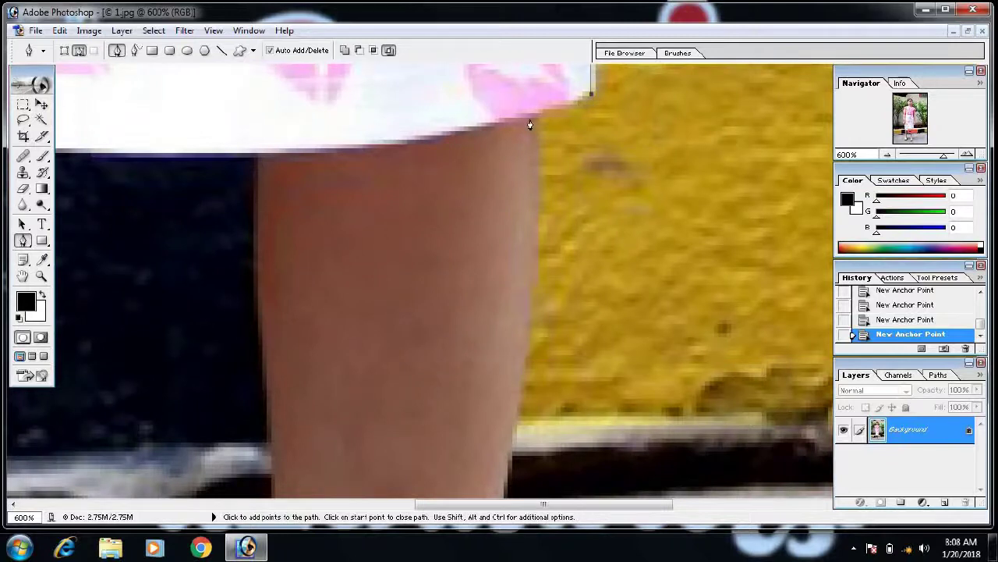
left_click_drag(546, 162, 590, 40)
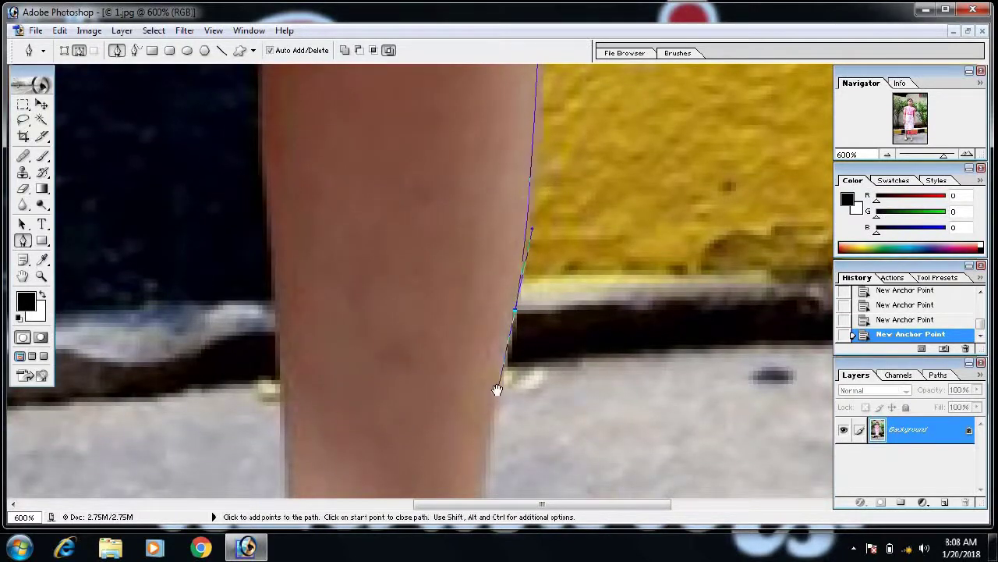
left_click_drag(499, 383, 526, 56)
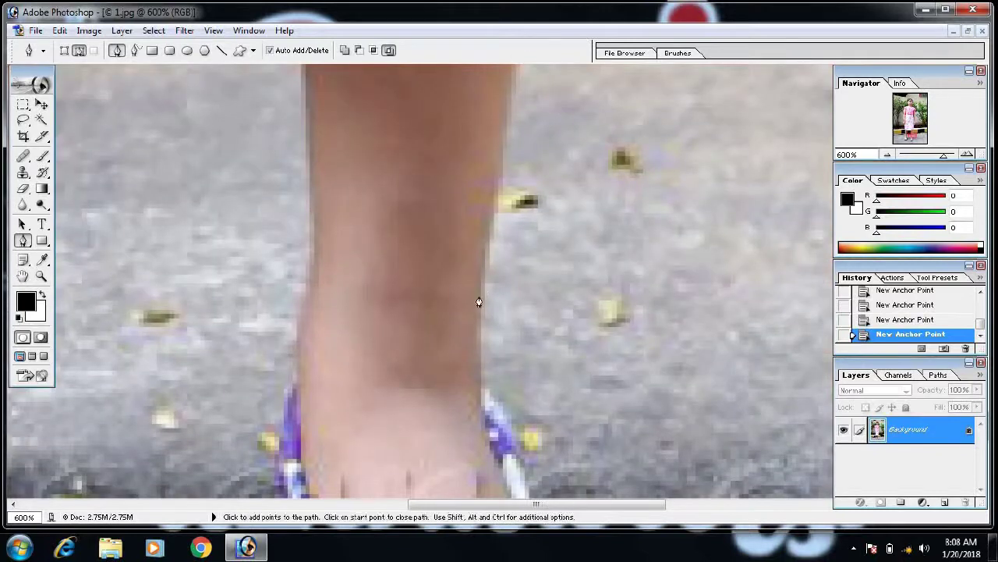
left_click_drag(479, 306, 479, 335)
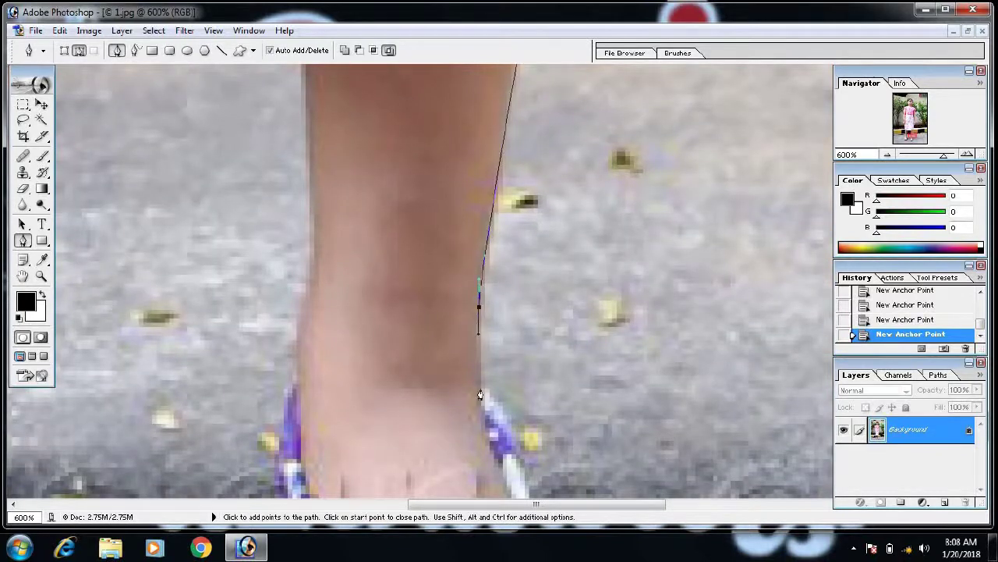
left_click_drag(480, 395, 466, 237)
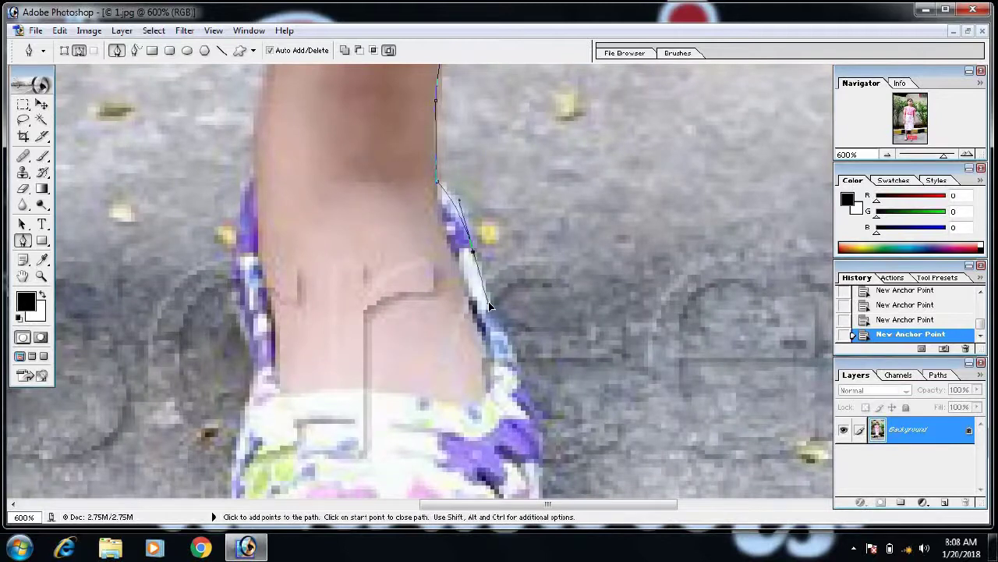
left_click_drag(542, 435, 513, 228)
left_click(513, 228)
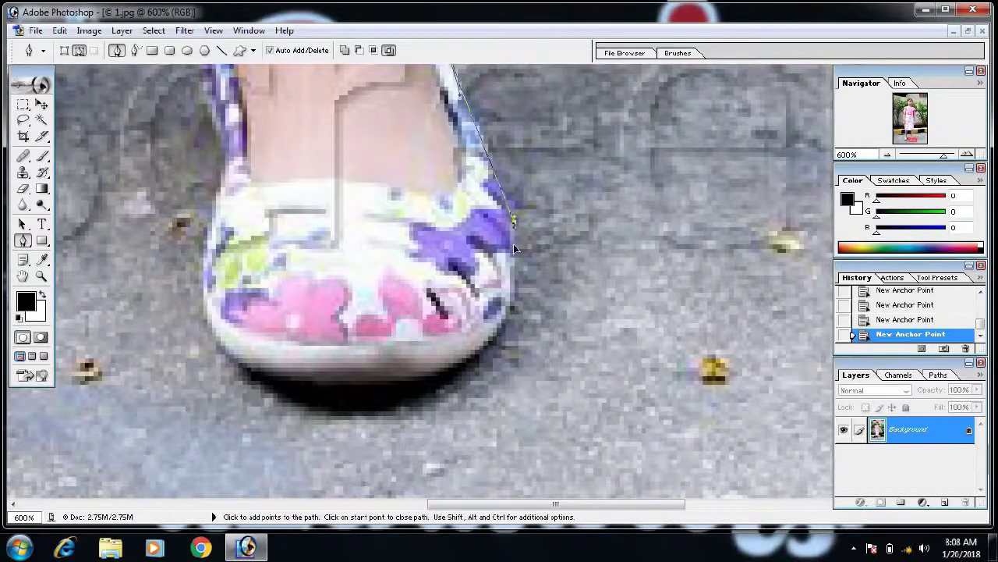
Outline around the shoe's toe, underside and left edge up to the ankle.
left_click_drag(561, 171, 655, 32)
left_click(577, 201)
left_click_drag(567, 220, 538, 231)
left_click_drag(381, 244, 314, 205)
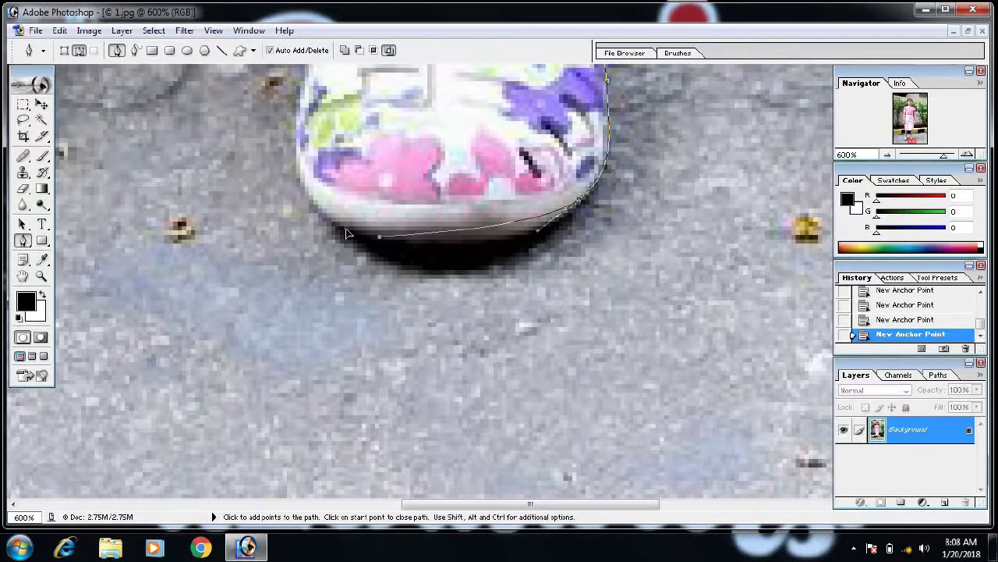
left_click_drag(298, 141, 352, 263)
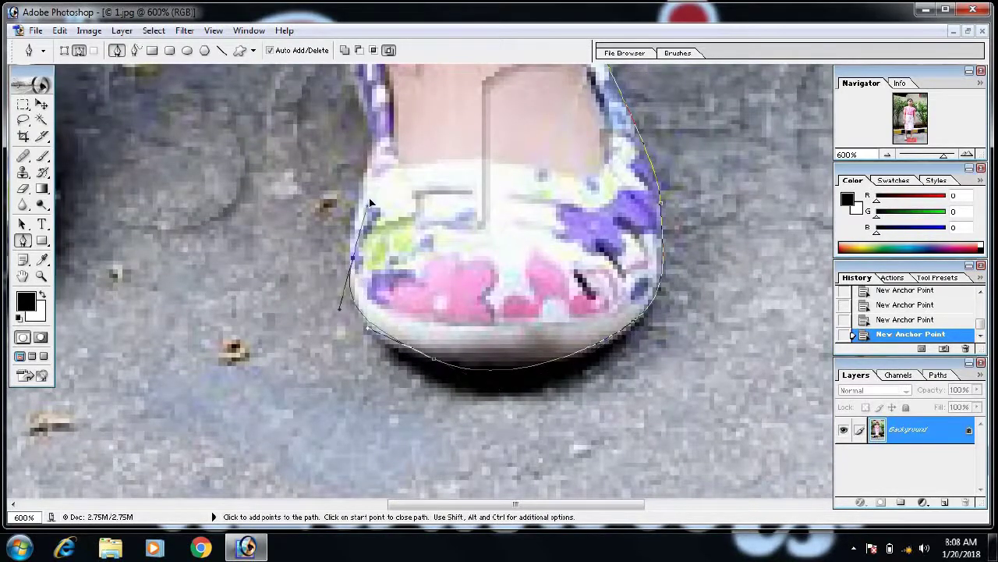
left_click(366, 173)
mouse_move(352, 76)
left_mouse_down()
mouse_move(407, 263)
mouse_move(398, 189)
left_mouse_up()
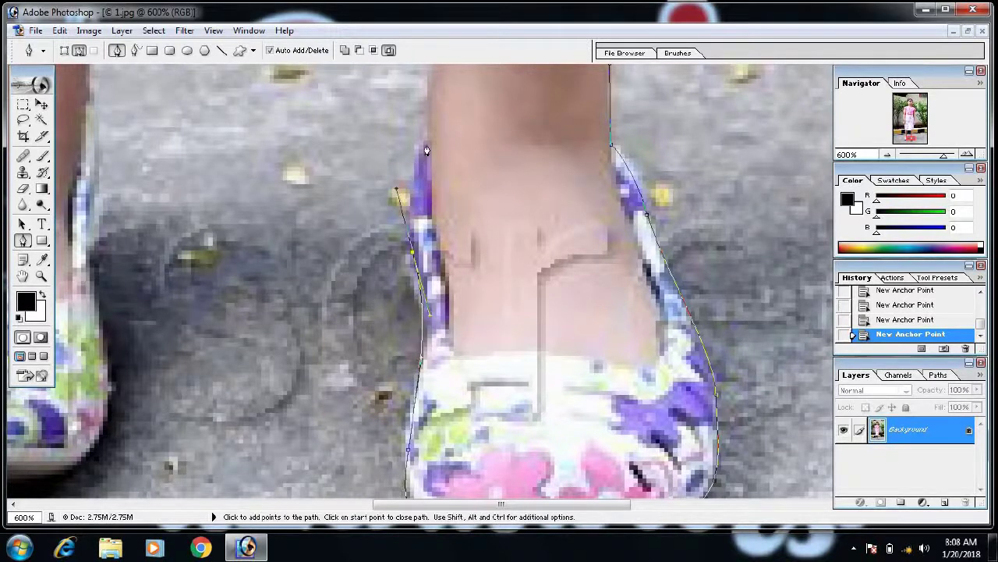
Trace from the ankle up the inner leg to the skirt hem.
left_click_drag(427, 149, 451, 219)
left_click_drag(484, 66, 517, 308)
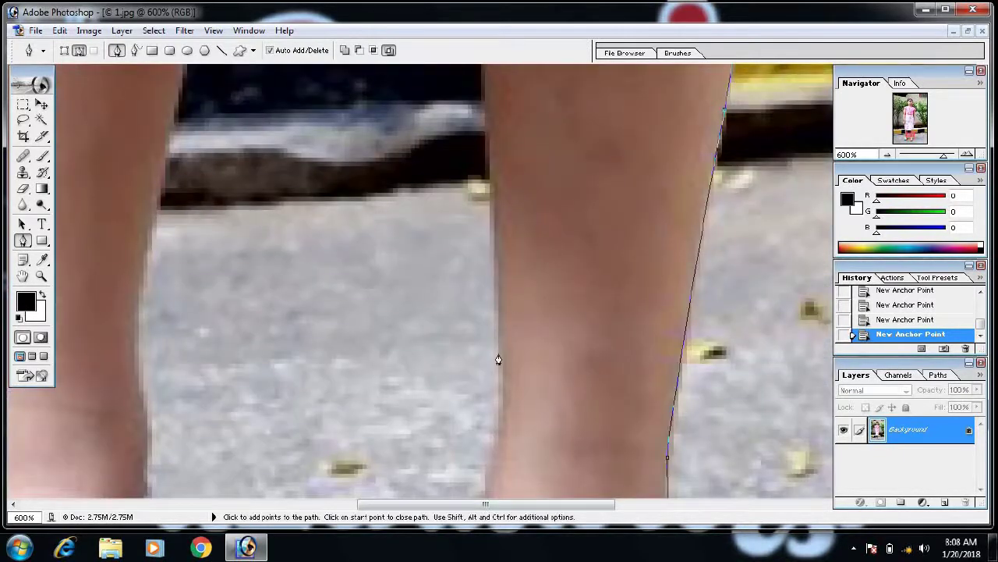
left_click_drag(504, 74, 570, 355)
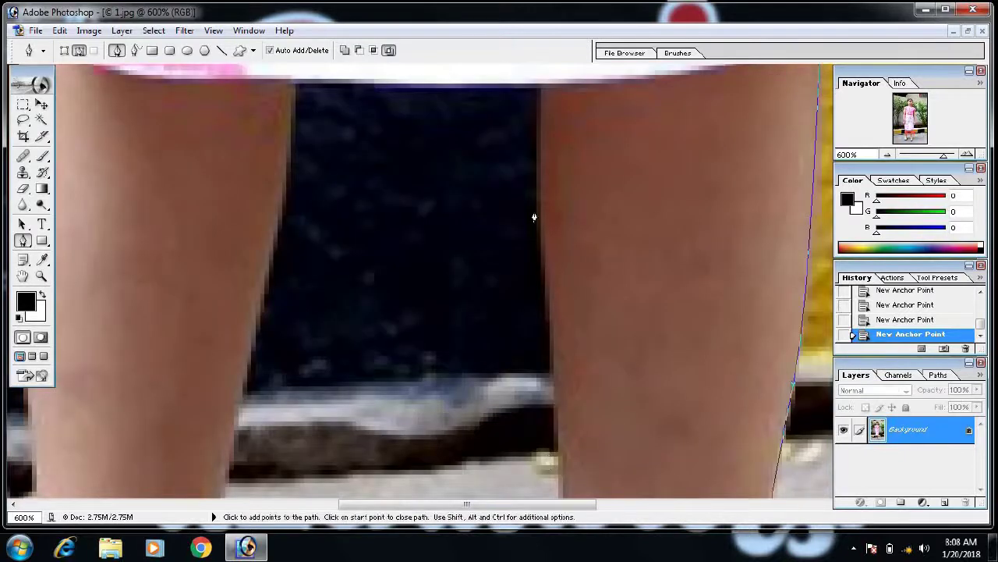
left_click_drag(540, 210, 538, 189)
left_click_drag(537, 141, 559, 313)
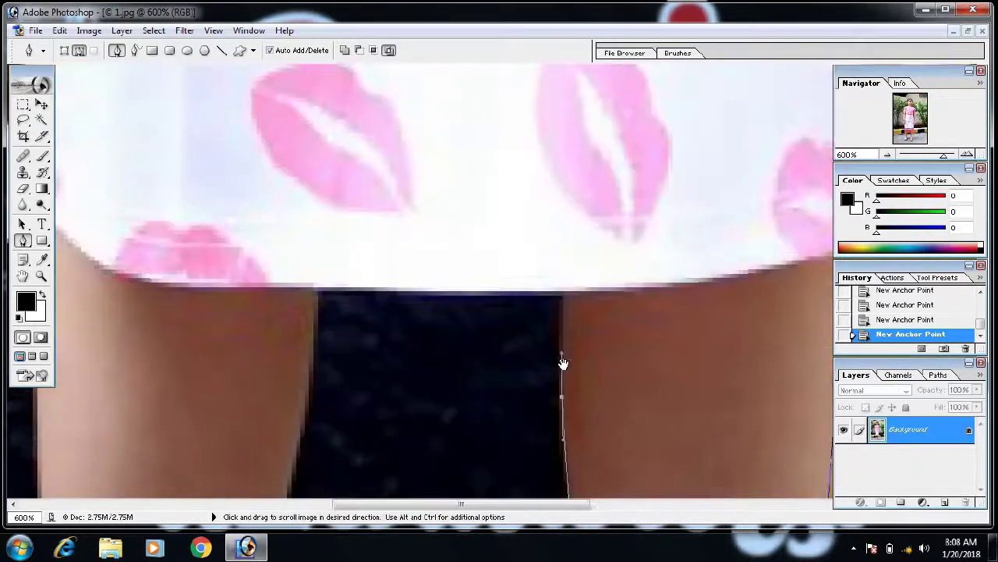
left_click(563, 300)
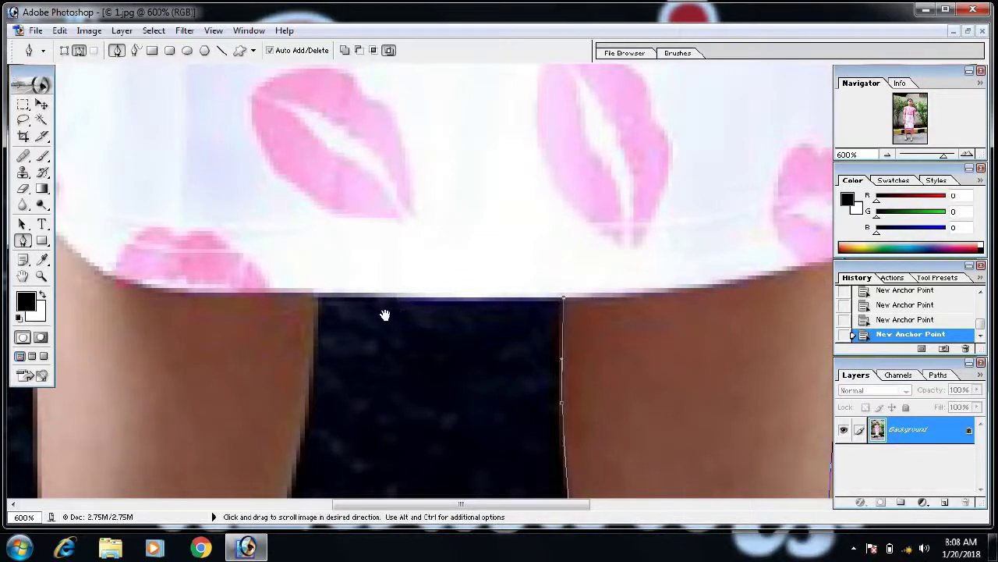
Extend the path down the other leg's edge to the ankle.
left_click_drag(386, 417, 705, 222)
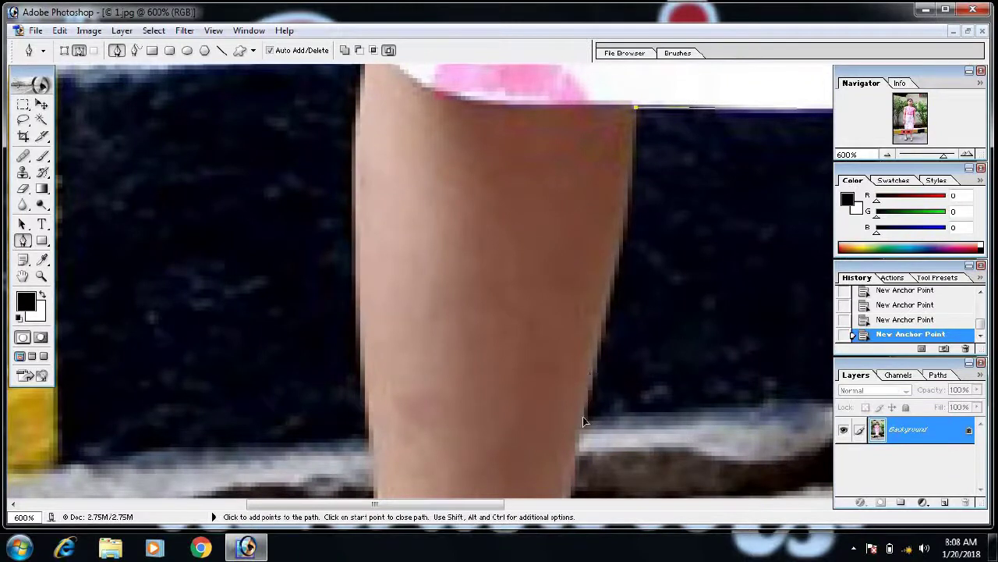
left_click_drag(582, 417, 546, 151)
left_click(505, 344)
left_click_drag(598, 423, 595, 148)
left_click(517, 146)
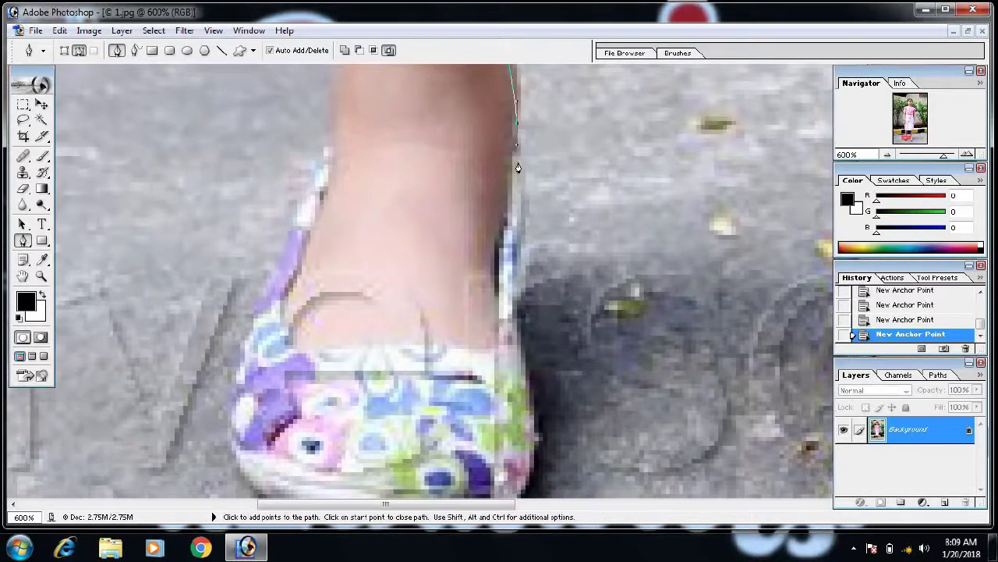
left_click(527, 235)
Curve the path down the shoe's side around its tip.
left_click_drag(528, 234, 506, 78)
left_click(498, 179)
left_click(505, 240)
left_click_drag(496, 347, 457, 377)
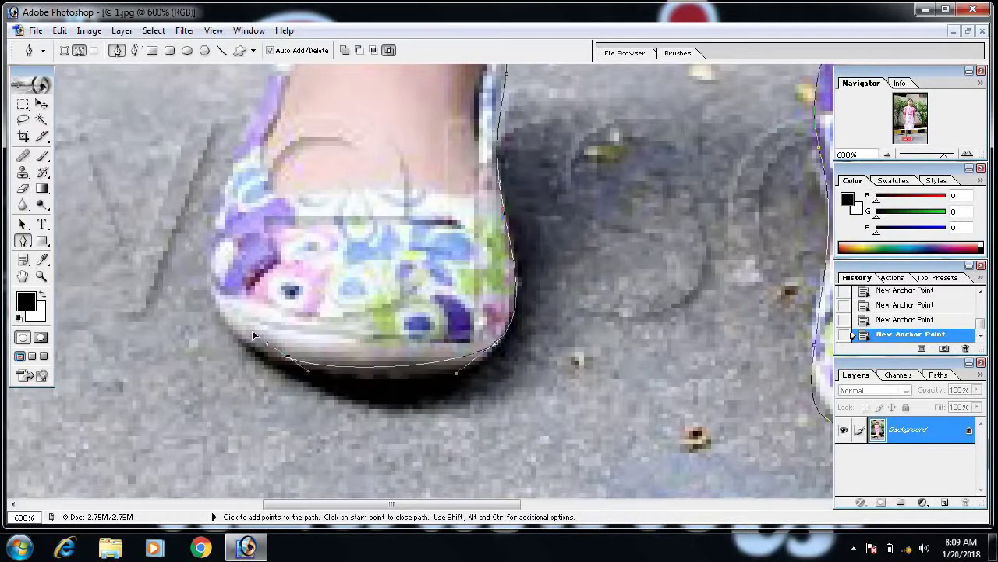
scroll(288, 301, "up", 3)
Trace up the shoe's left side, redoing misplaced anchors.
left_click_drag(254, 356, 285, 281)
left_click(288, 255)
left_click(322, 157)
key("ctrl+alt+z")
key("ctrl+alt+z")
key("ctrl+alt+z")
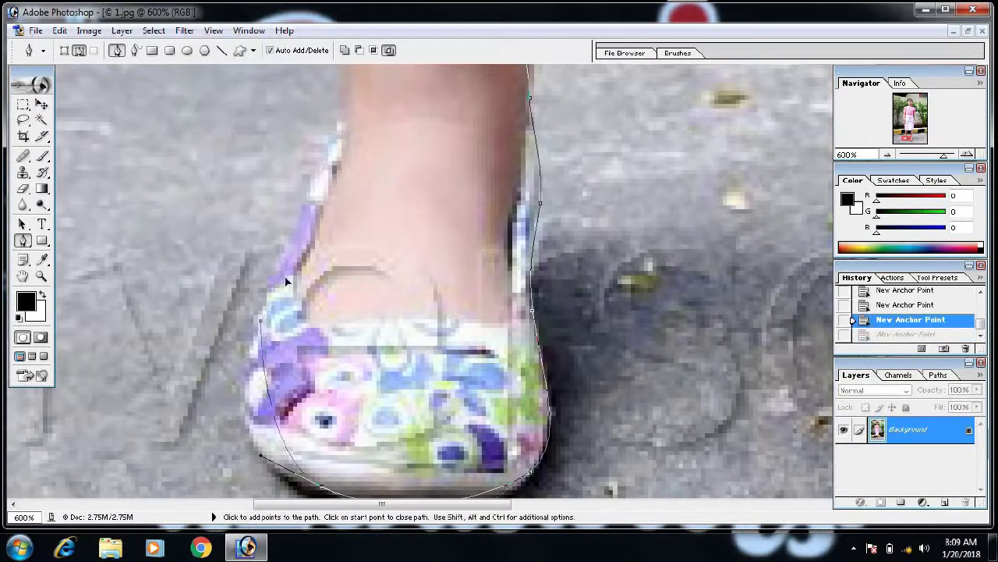
left_click(303, 227)
scroll(343, 271, "up", 3)
mouse_move(344, 269)
left_mouse_down()
mouse_move(354, 249)
mouse_move(431, 379)
left_mouse_up()
Trace up the leg's left edge to the skirt's outer edge.
left_click_drag(425, 234, 424, 301)
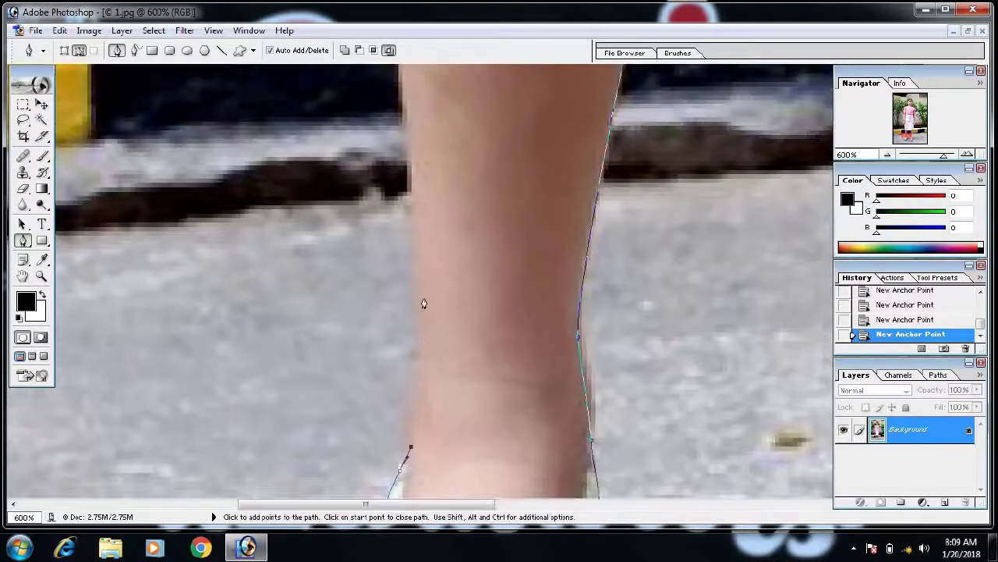
left_click_drag(421, 182, 523, 358)
mouse_move(504, 275)
left_mouse_down()
mouse_move(495, 170)
mouse_move(519, 457)
left_mouse_up()
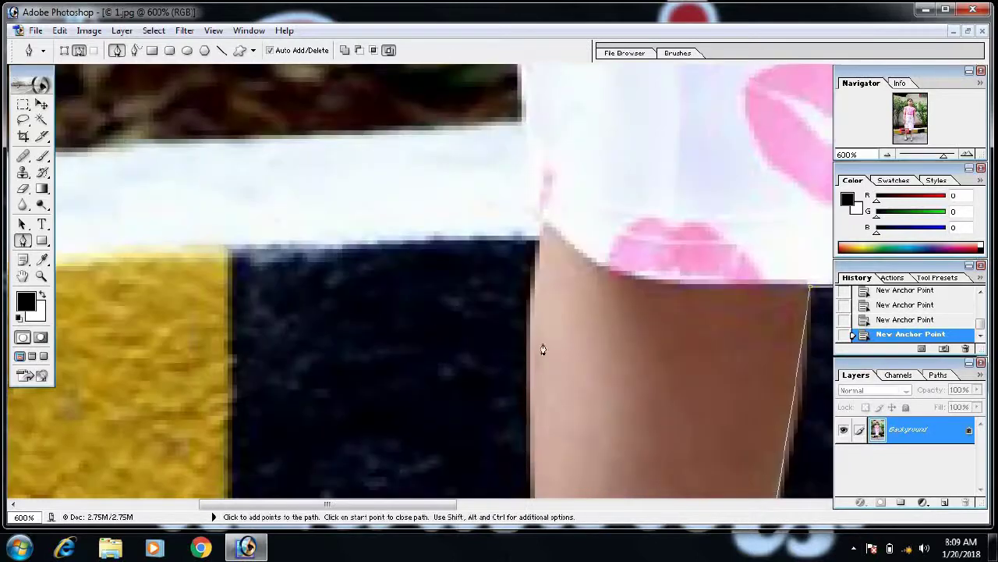
left_click(532, 287)
left_click_drag(546, 214, 484, 373)
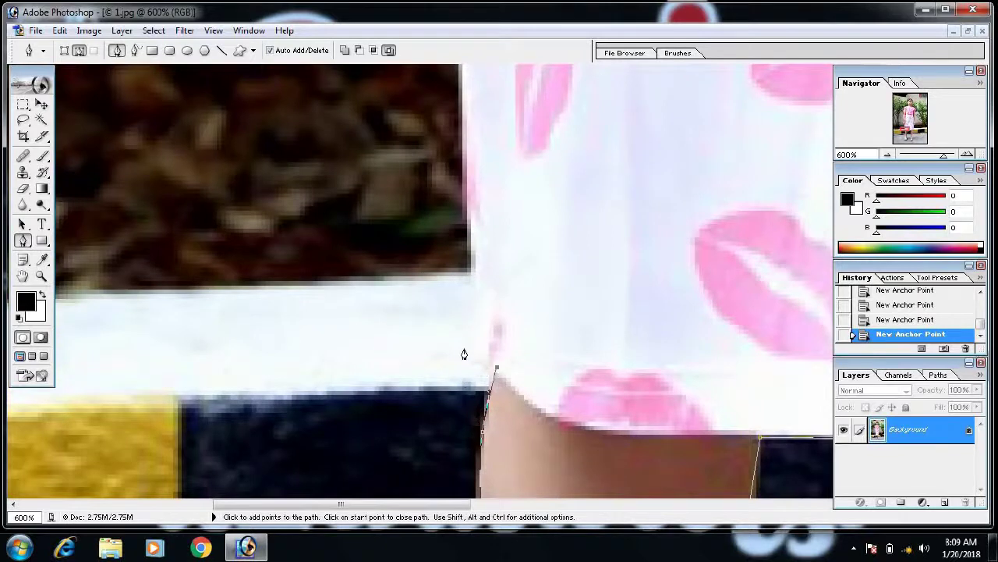
left_click_drag(535, 223, 493, 260)
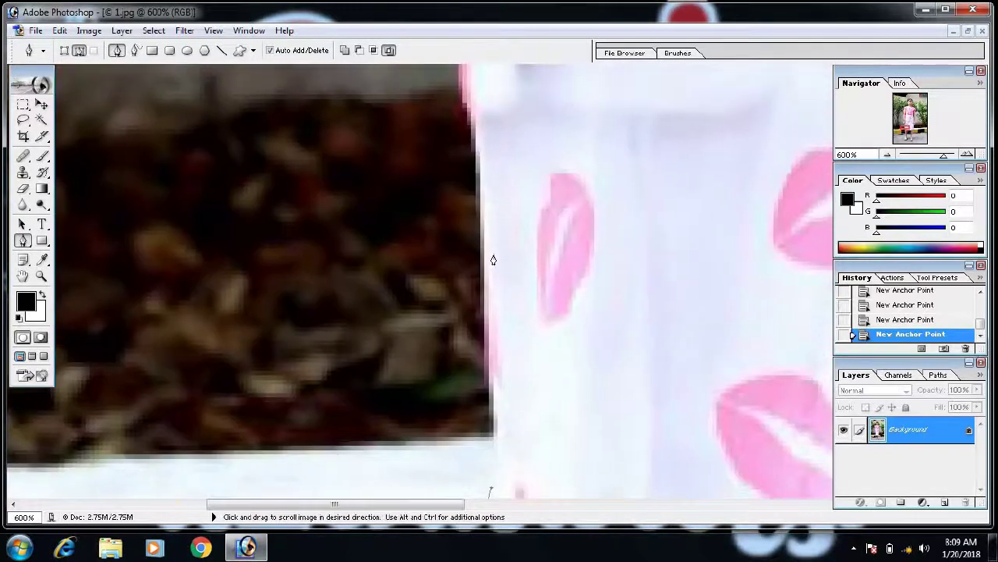
left_click(490, 211)
Outline where the skirt meets the hand, around the fingertips to the wrist.
left_click_drag(486, 145, 489, 296)
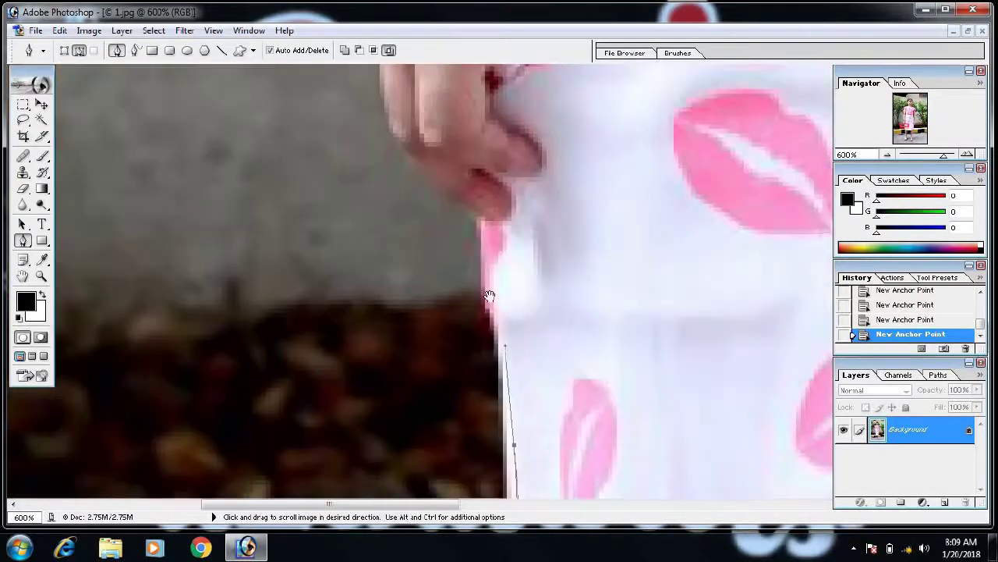
left_click(479, 227)
left_click_drag(479, 200, 482, 338)
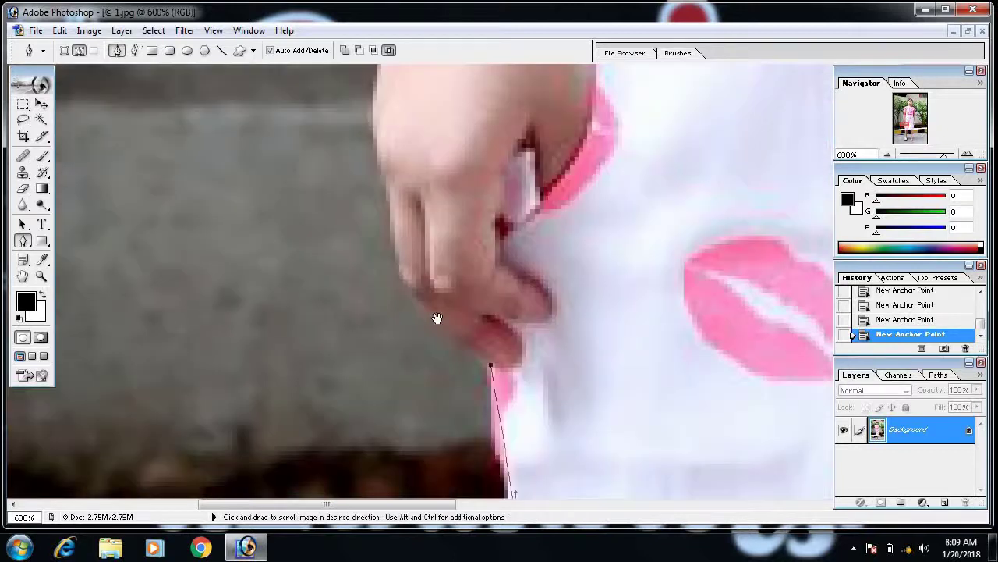
left_click(390, 274)
mouse_move(371, 140)
left_mouse_down()
mouse_move(386, 295)
mouse_move(383, 255)
mouse_move(418, 379)
left_mouse_up()
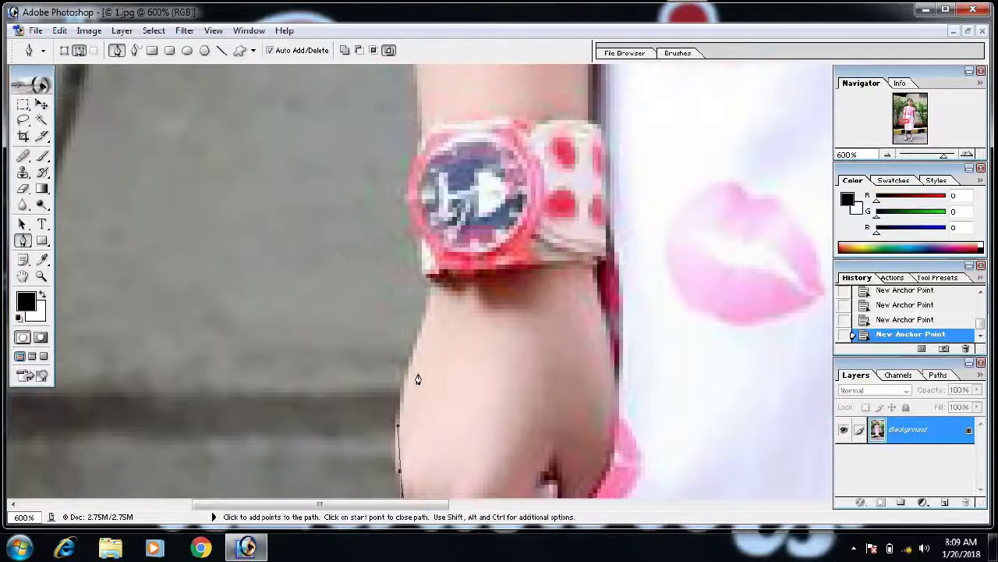
left_click(429, 289)
Extend the path around the watch and up the arm.
left_click_drag(429, 289, 414, 420)
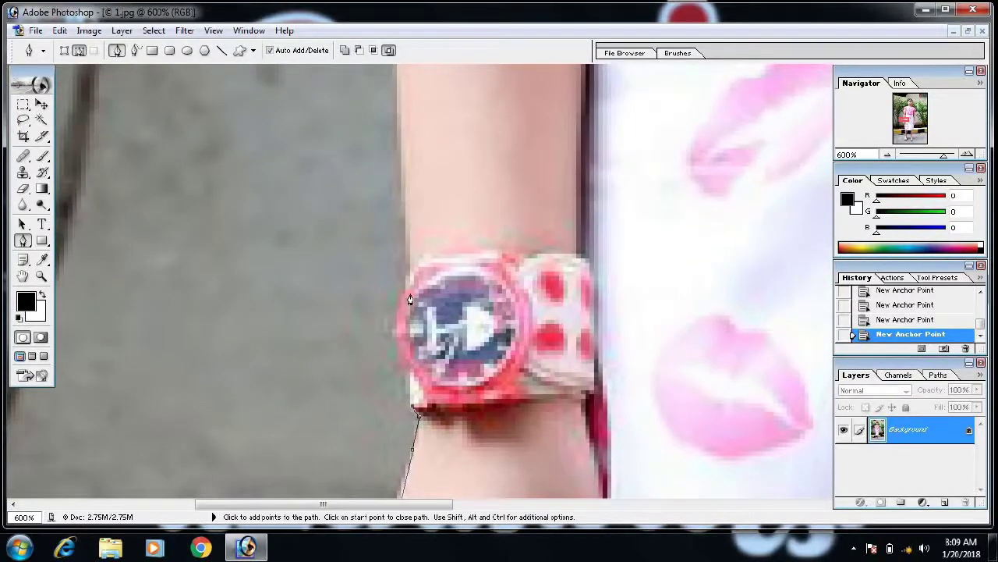
left_click(399, 309)
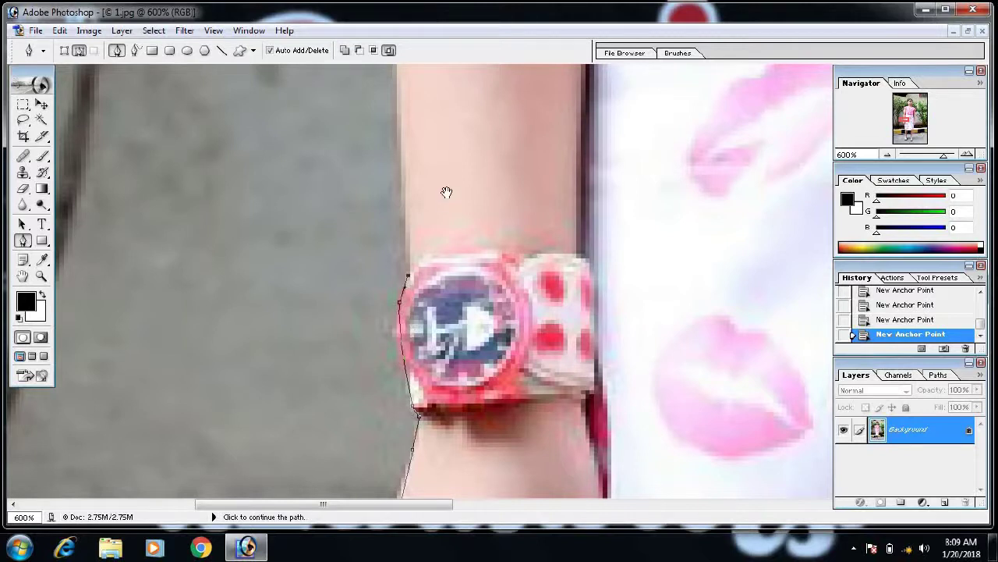
left_click_drag(446, 192, 432, 498)
left_click(391, 250)
left_click_drag(391, 234, 396, 436)
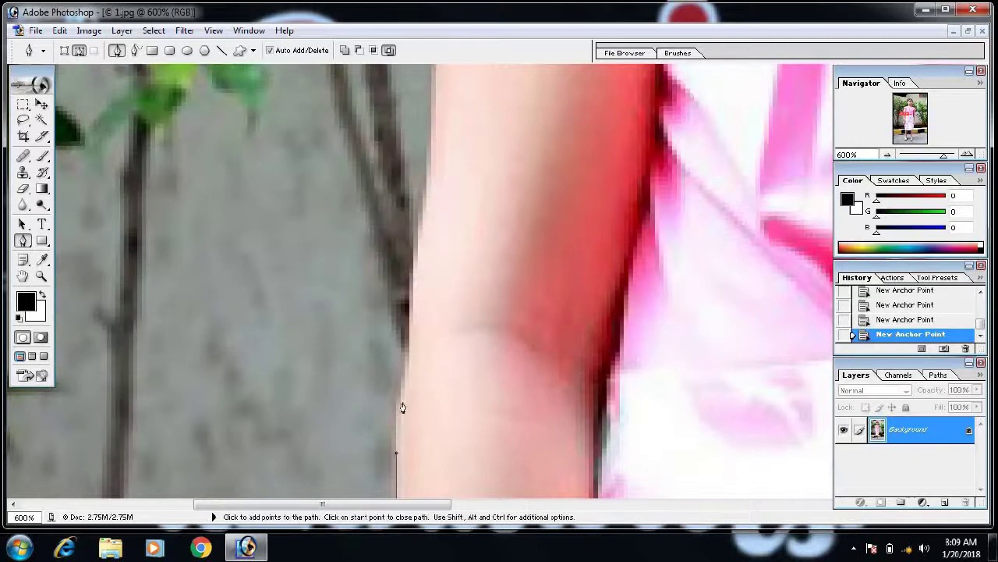
left_click(408, 346)
Trace the upper arm to the sleeve and curve along its top.
left_click_drag(417, 272, 478, 468)
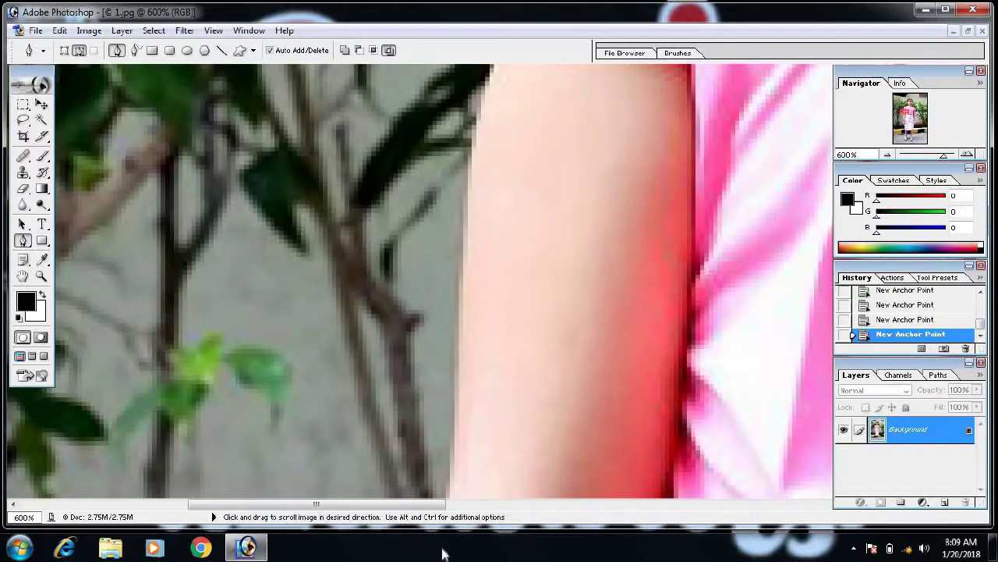
left_click(476, 176)
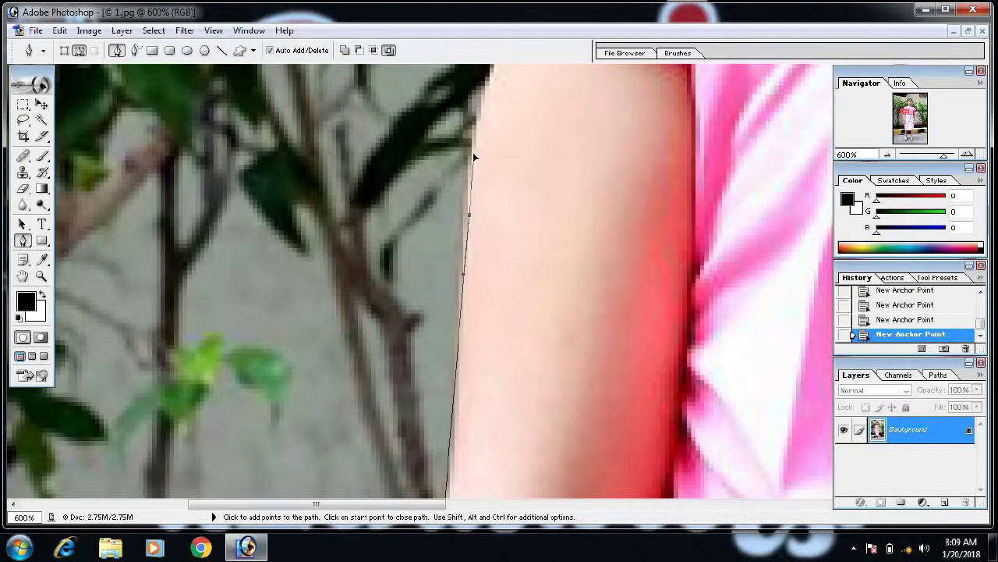
left_click_drag(472, 152, 520, 477)
left_click(464, 312)
left_click_drag(469, 306, 451, 392)
mouse_move(599, 308)
left_mouse_down()
mouse_move(638, 305)
mouse_move(467, 341)
mouse_move(541, 337)
mouse_move(367, 407)
left_mouse_up()
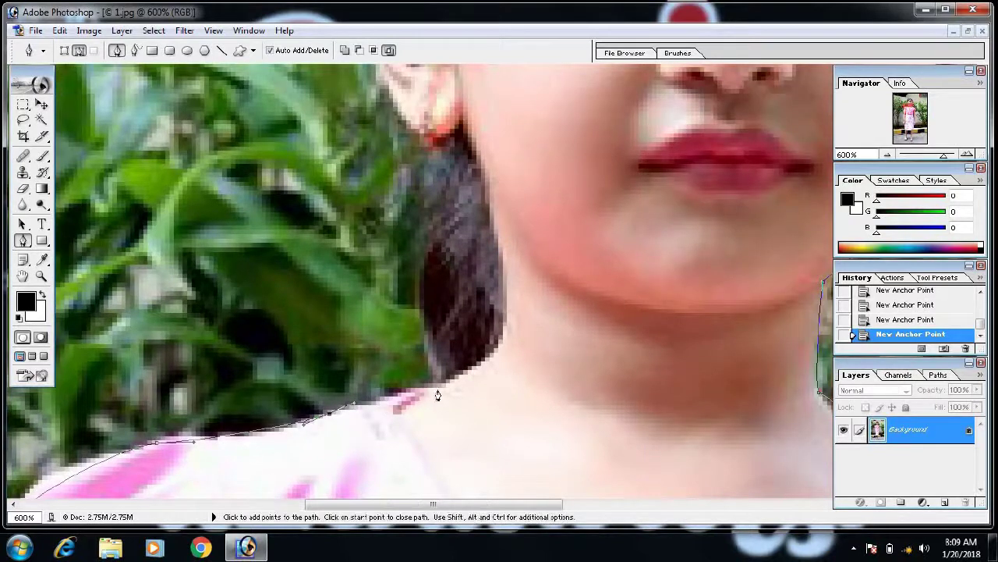
Extend the pen path with anchors along the girl's neck, ear and hair edge.
mouse_move(436, 394)
left_mouse_down()
mouse_move(463, 351)
mouse_move(408, 370)
mouse_move(401, 328)
left_mouse_up()
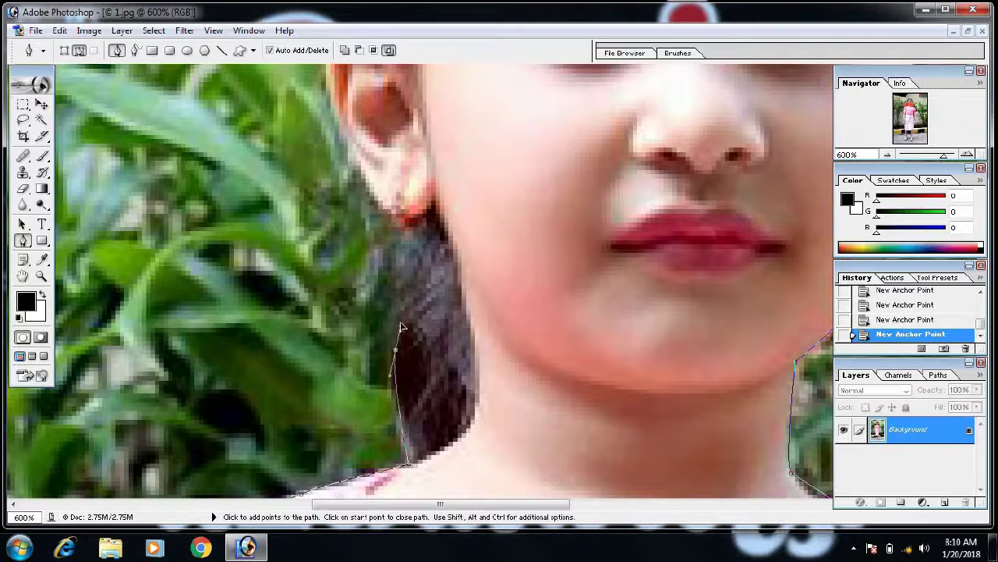
left_click_drag(497, 97, 509, 331)
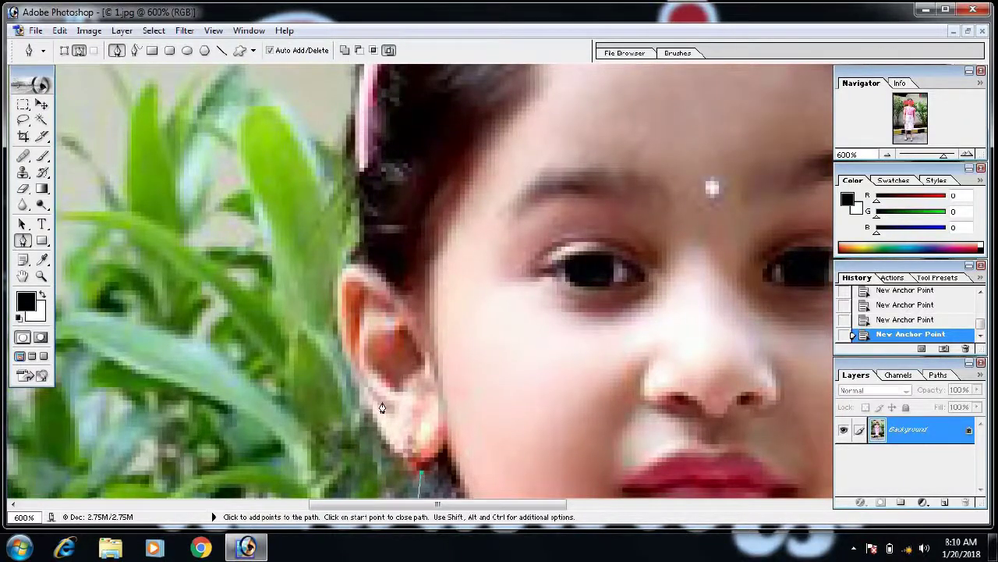
mouse_move(341, 343)
left_mouse_down()
mouse_move(331, 284)
mouse_move(359, 281)
left_mouse_up()
left_click(345, 263)
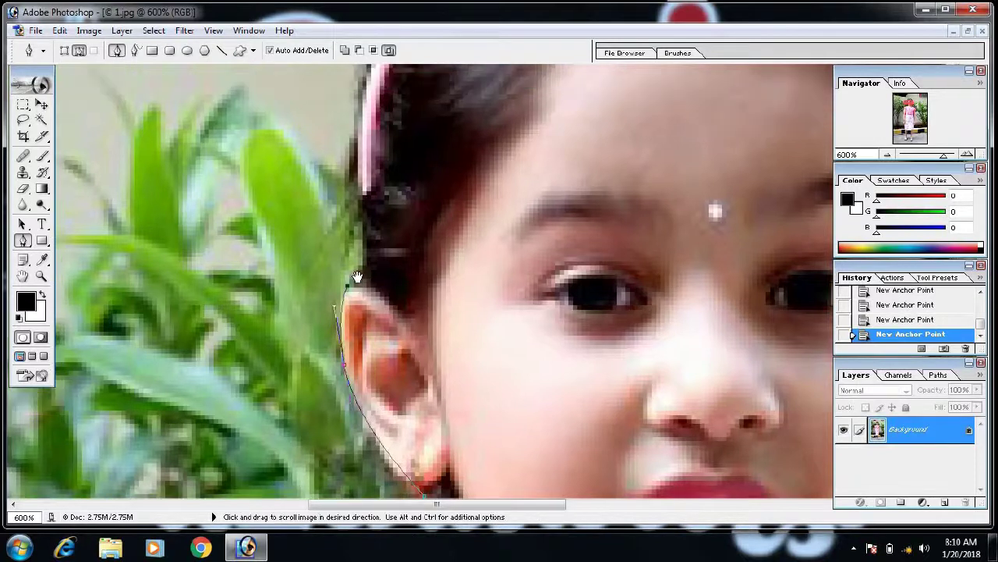
scroll(357, 262, "up", 3)
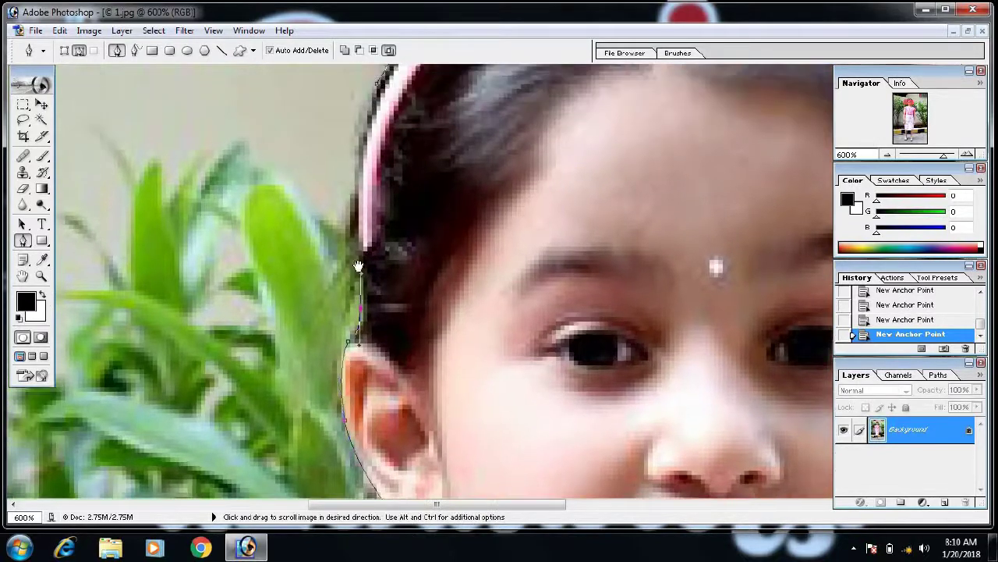
left_click(373, 118)
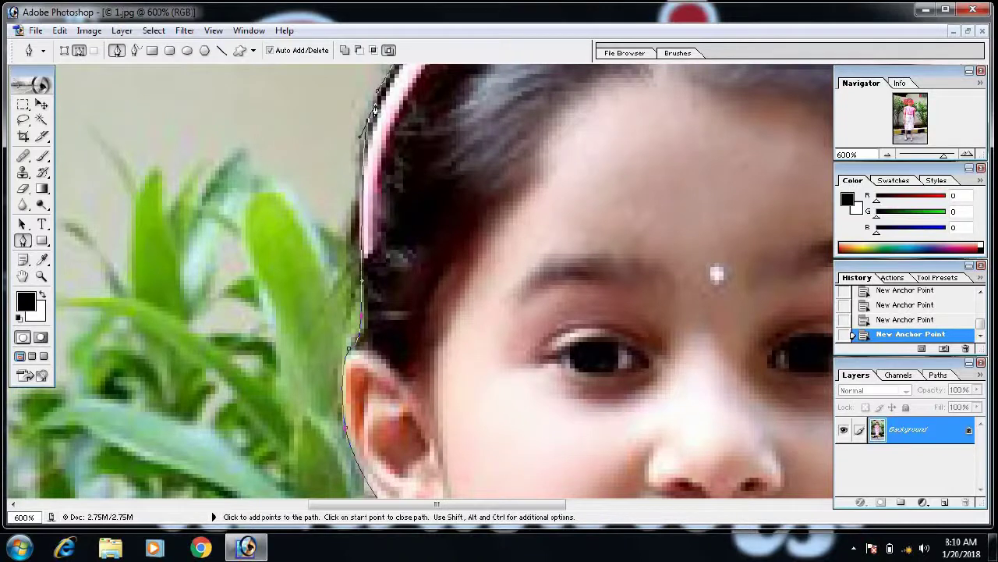
left_click_drag(373, 117, 367, 318)
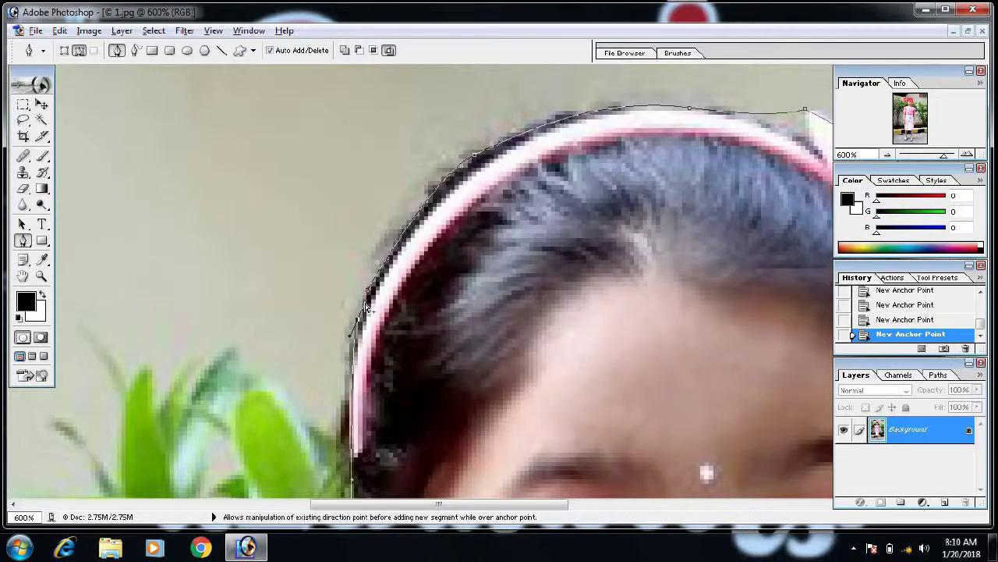
Undo the stray anchor, curve along the hairband, close the path, and zoom out.
key("ctrl+z")
key("ctrl+z")
key("ctrl+z")
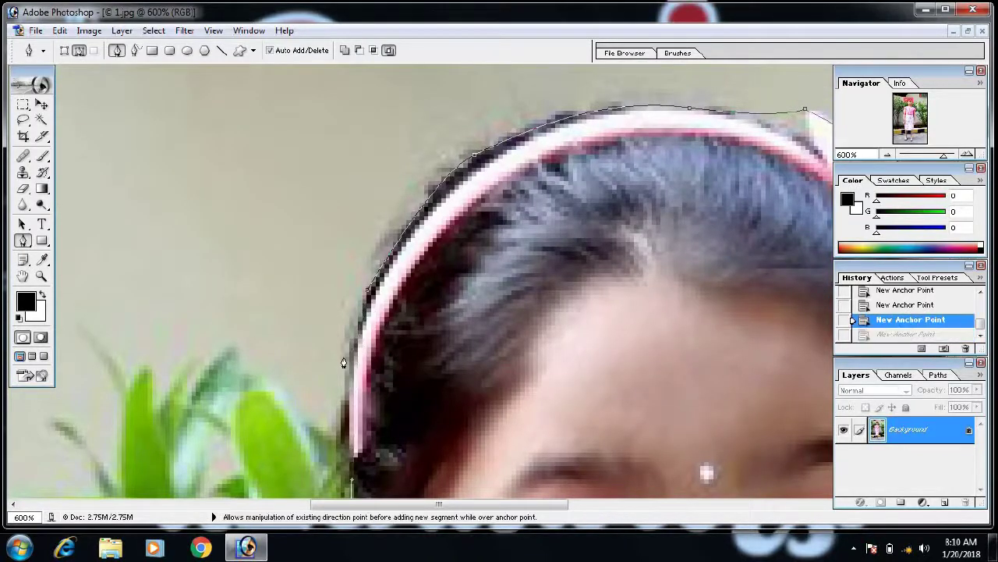
left_click_drag(361, 340, 366, 300)
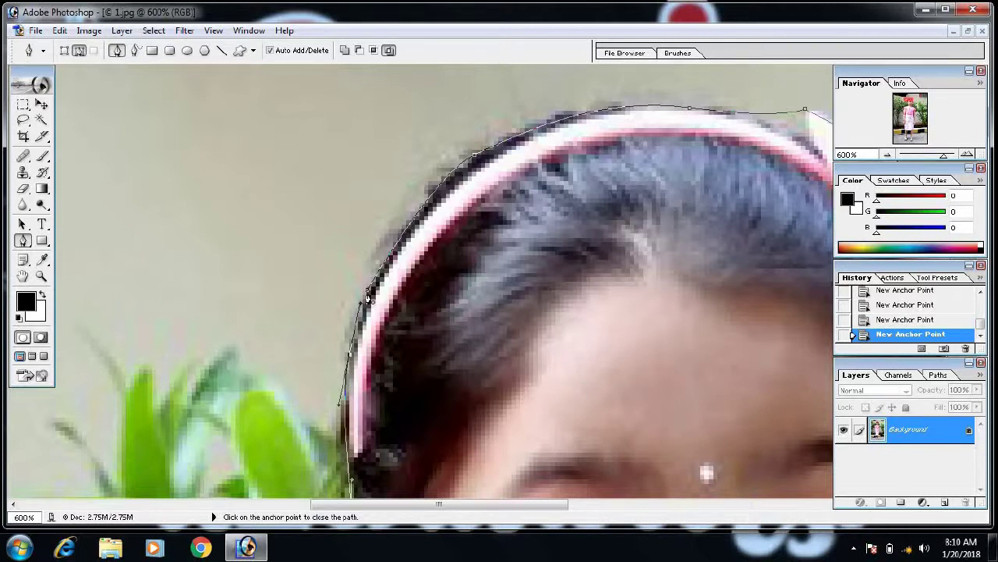
left_click(368, 298)
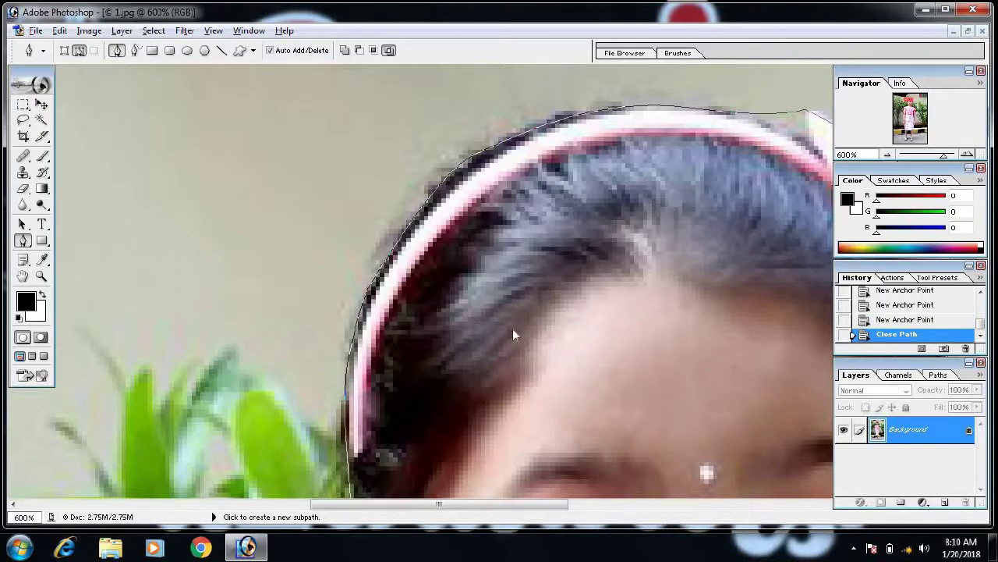
key("ctrl+minus")
key("ctrl+minus")
key("ctrl+minus")
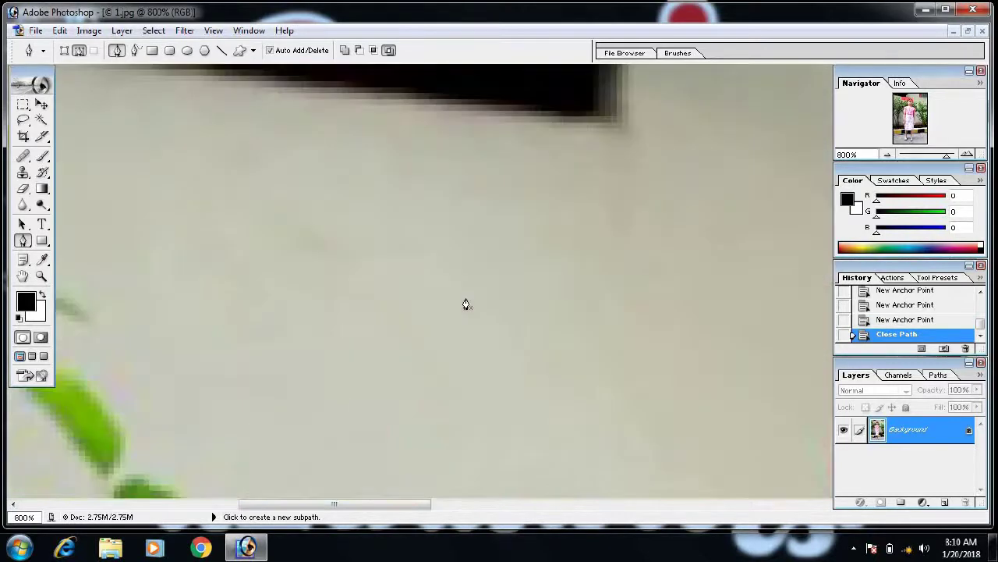
key("ctrl+minus")
key("ctrl+minus")
key("ctrl+minus")
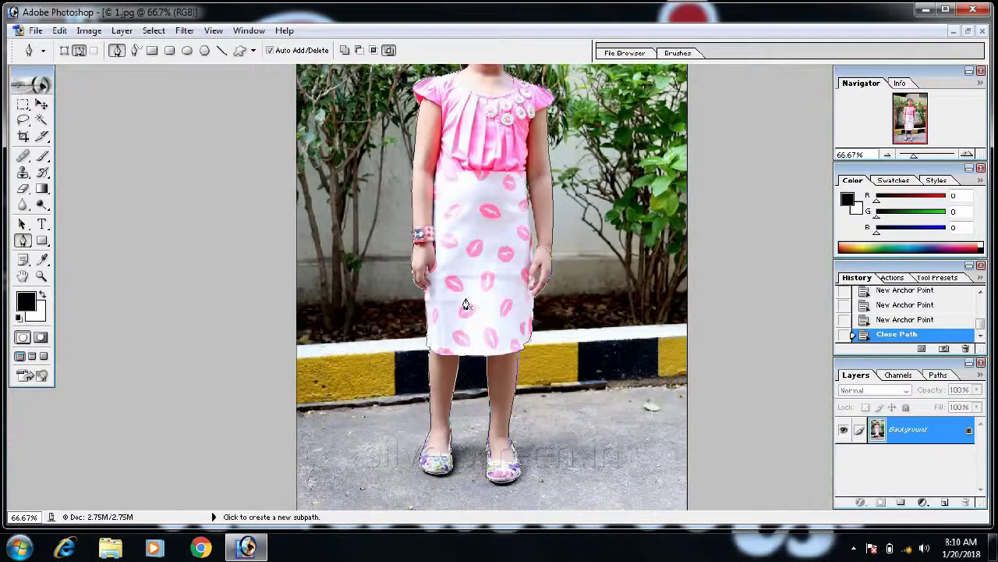
key("ctrl+minus")
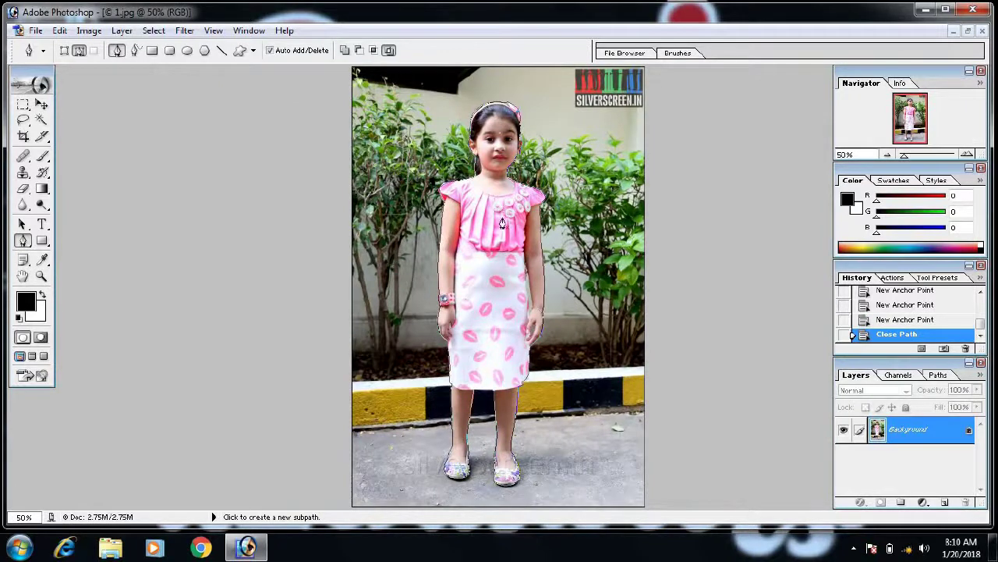
Turn the traced path into a selection with a 1 px feather.
right_click(487, 256)
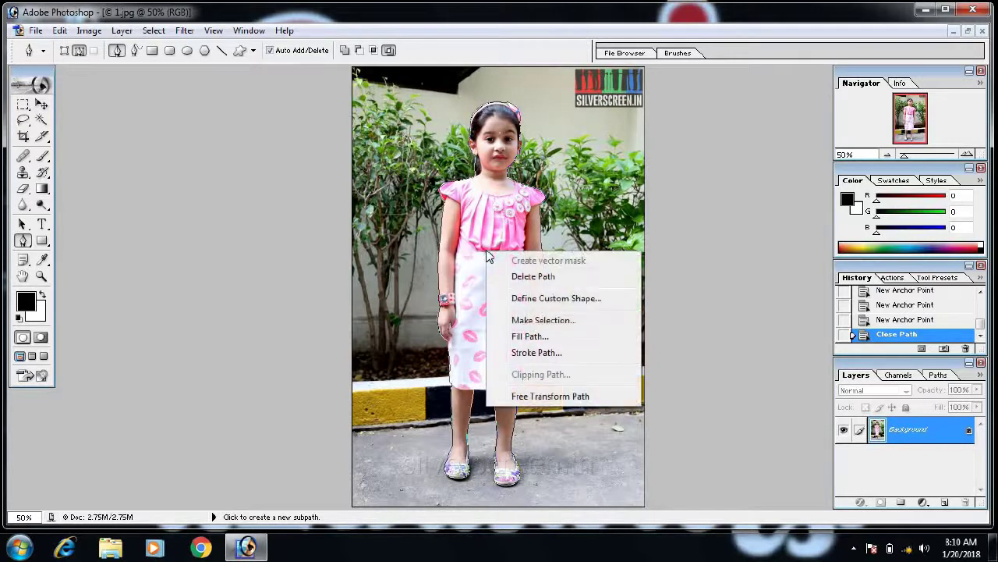
left_click(543, 320)
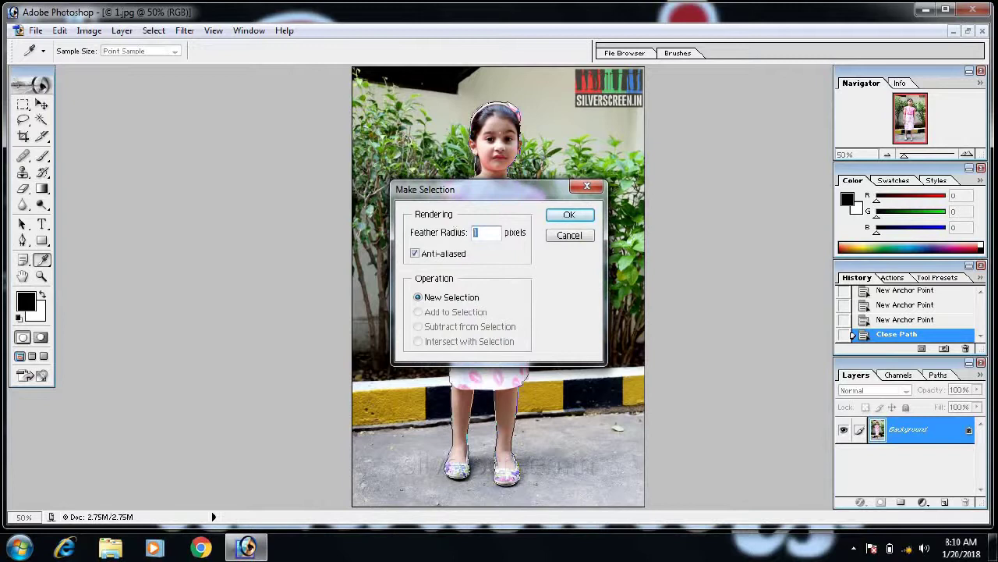
type("1")
left_click(571, 219)
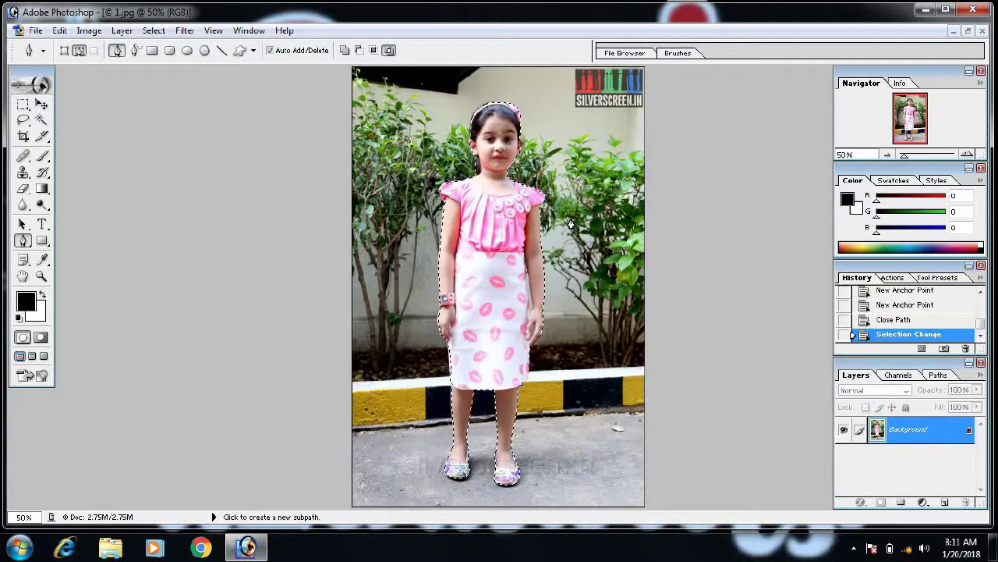
Copy and paste the girl onto Layer 1 and move her right beside the original.
key("ctrl+c")
key("ctrl+v")
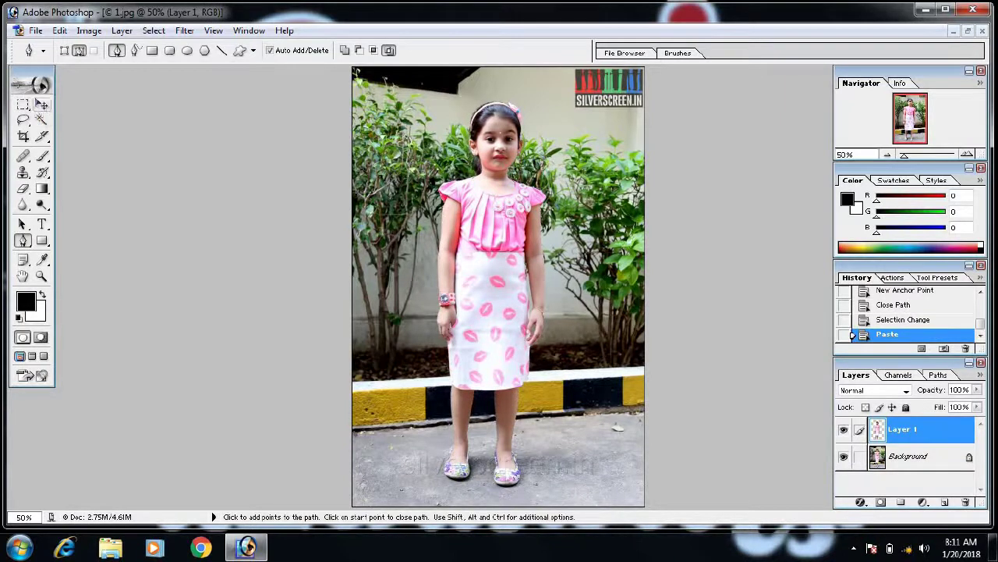
left_click(42, 105)
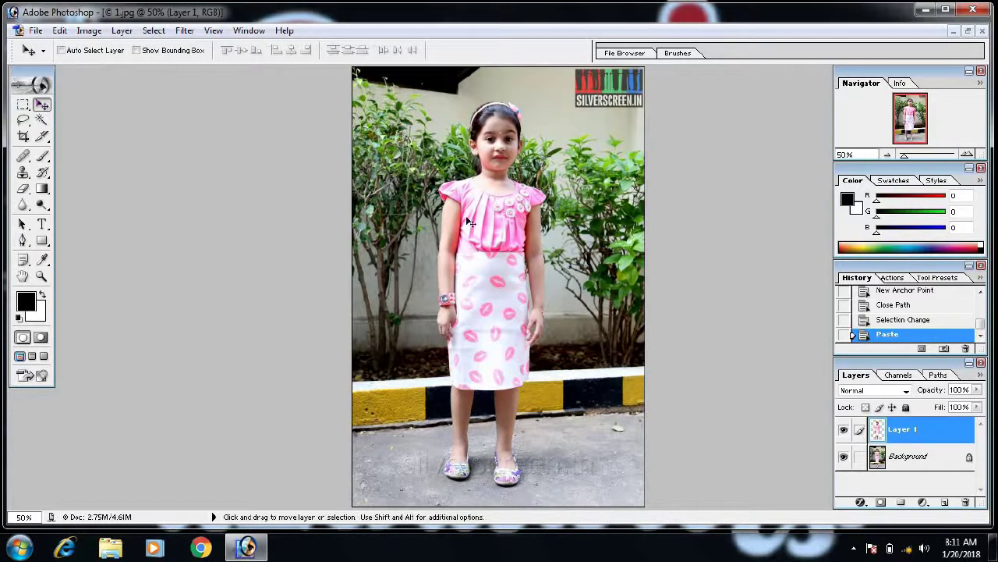
left_click_drag(497, 236, 545, 236)
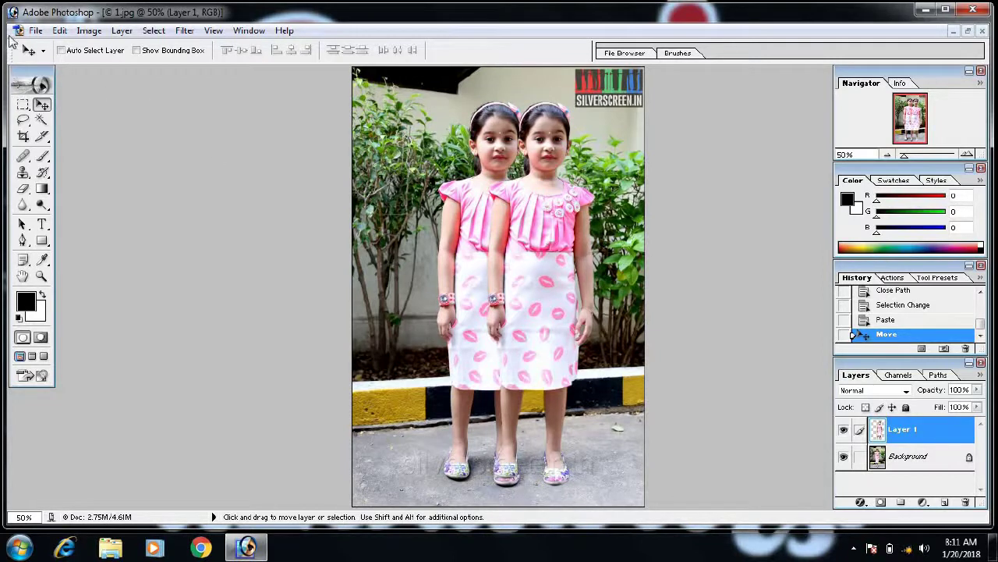
left_click(36, 30)
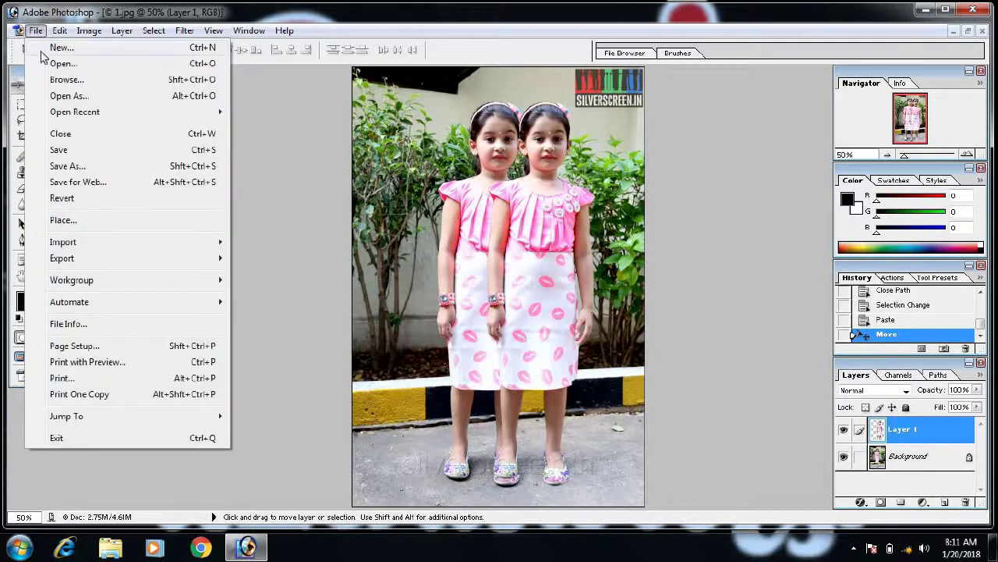
Open the autumn park image 2.jpg.
left_click(53, 63)
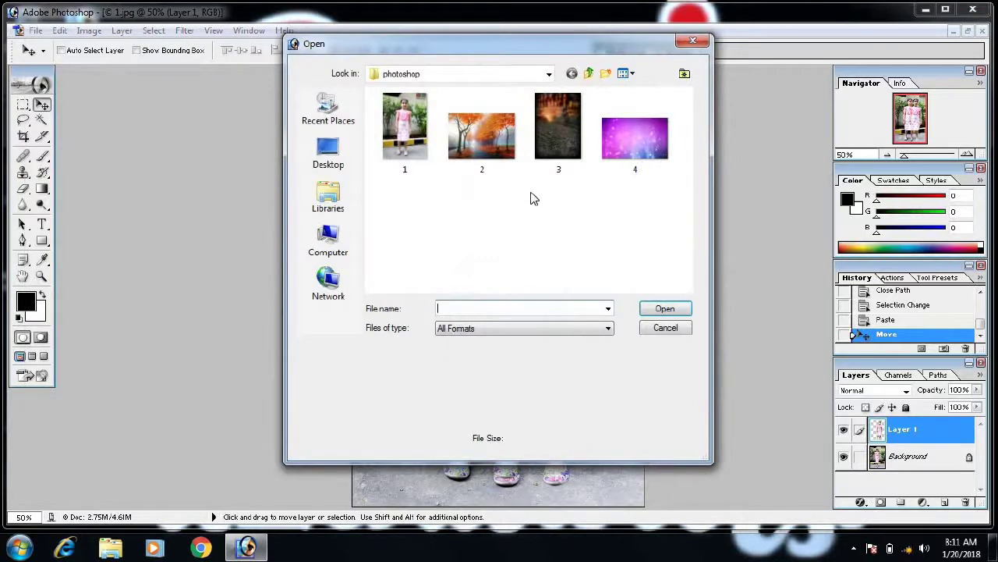
left_click(480, 148)
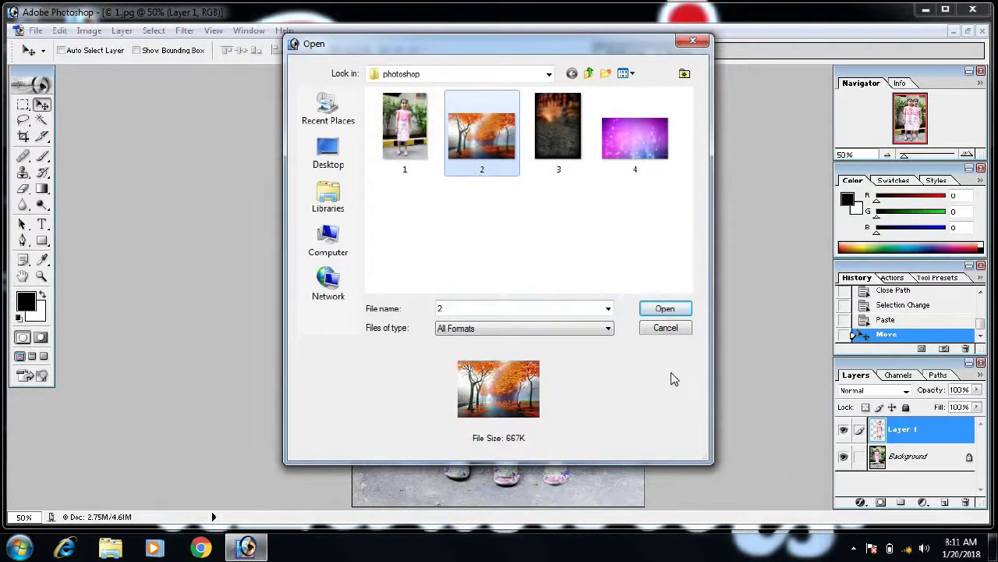
left_click(658, 311)
left_click(658, 311)
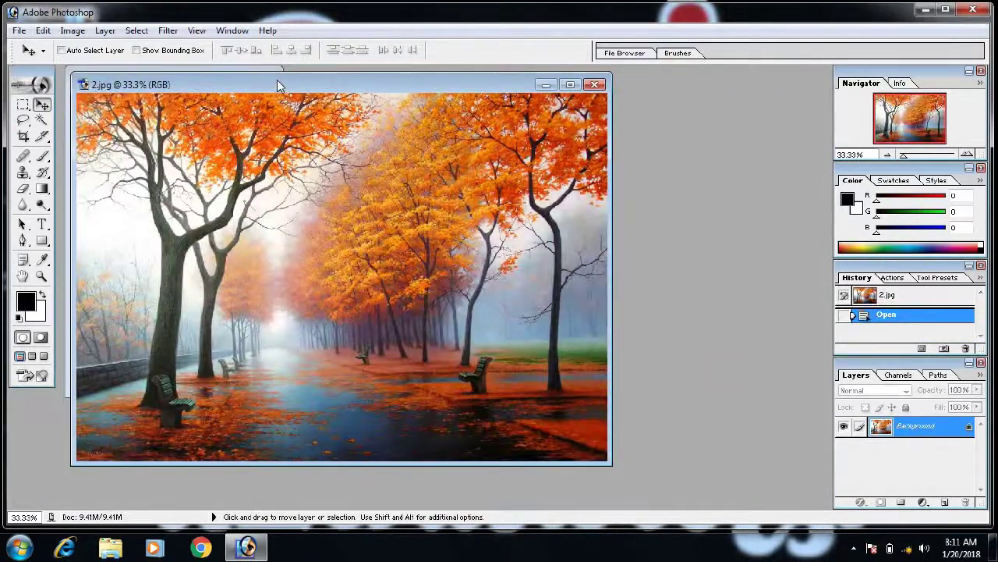
Drag the cut-out girl from 1.jpg into 2.jpg and stand her on the central path.
left_click_drag(273, 79, 521, 114)
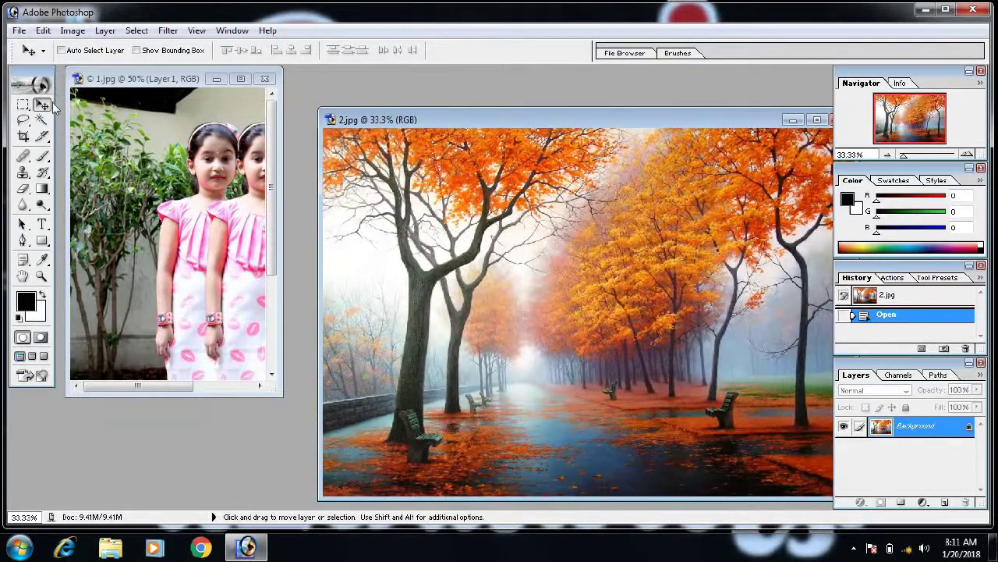
left_click(259, 272)
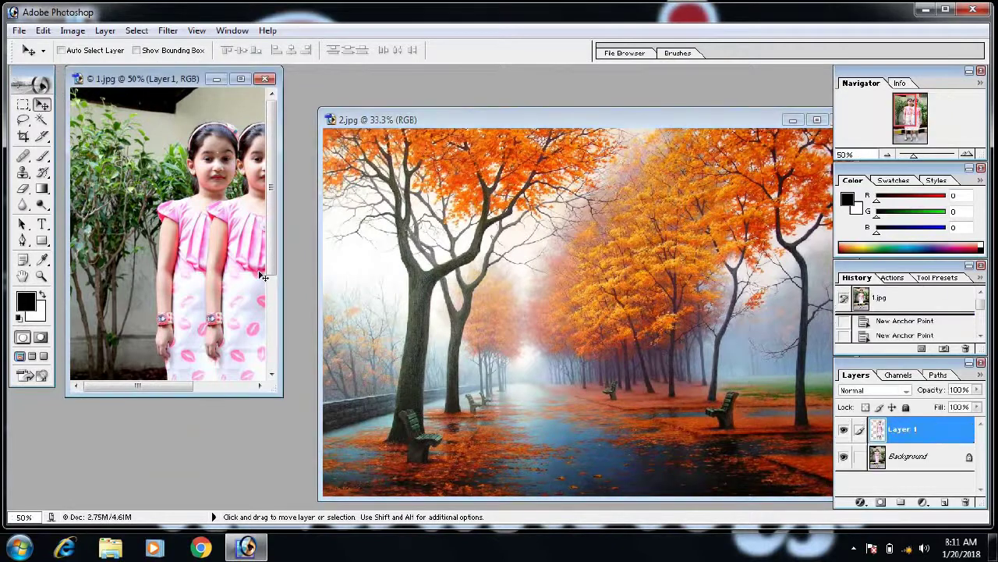
mouse_move(253, 251)
left_mouse_down()
mouse_move(232, 272)
mouse_move(521, 326)
mouse_move(522, 313)
left_mouse_up()
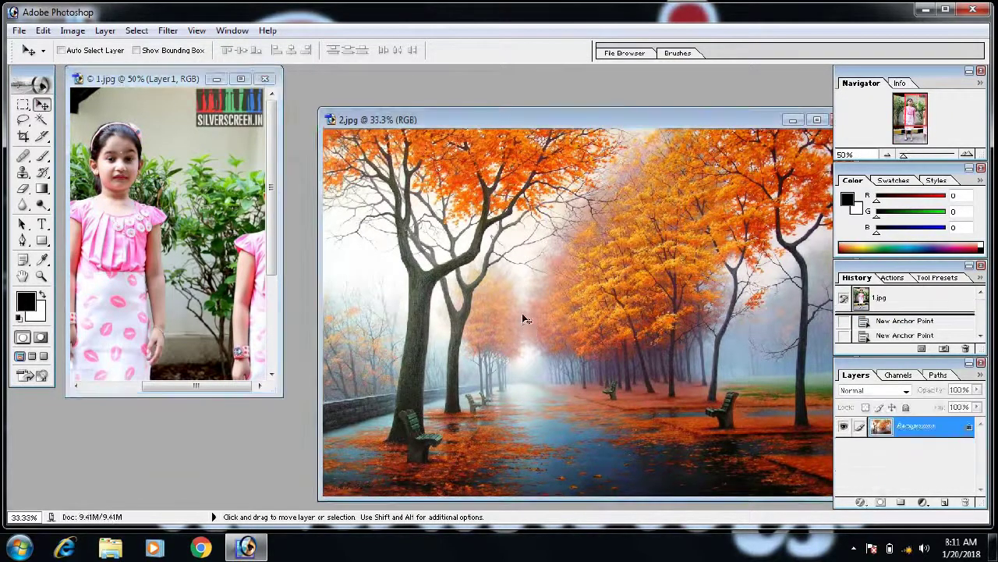
left_click_drag(633, 122, 504, 99)
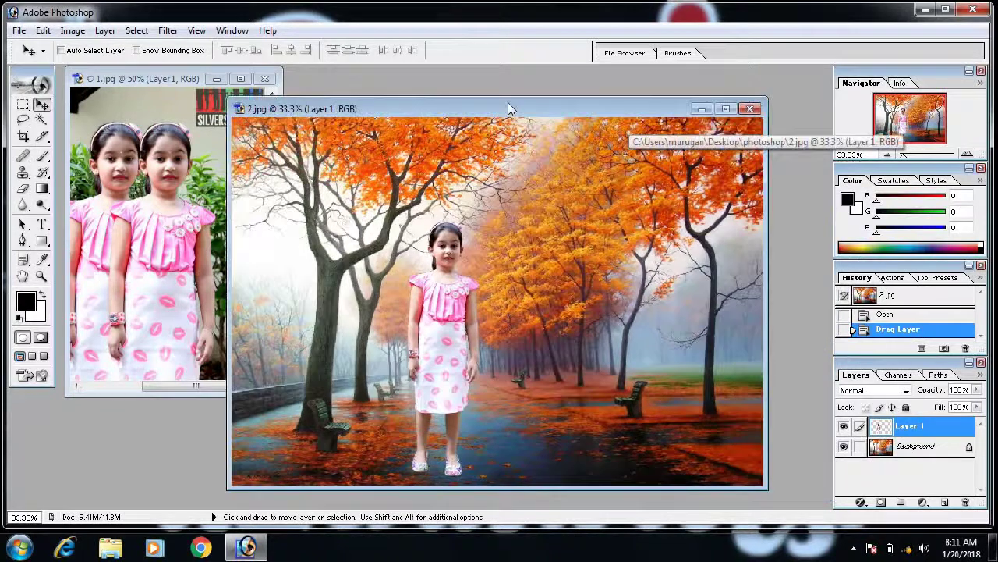
left_click_drag(425, 283, 449, 269)
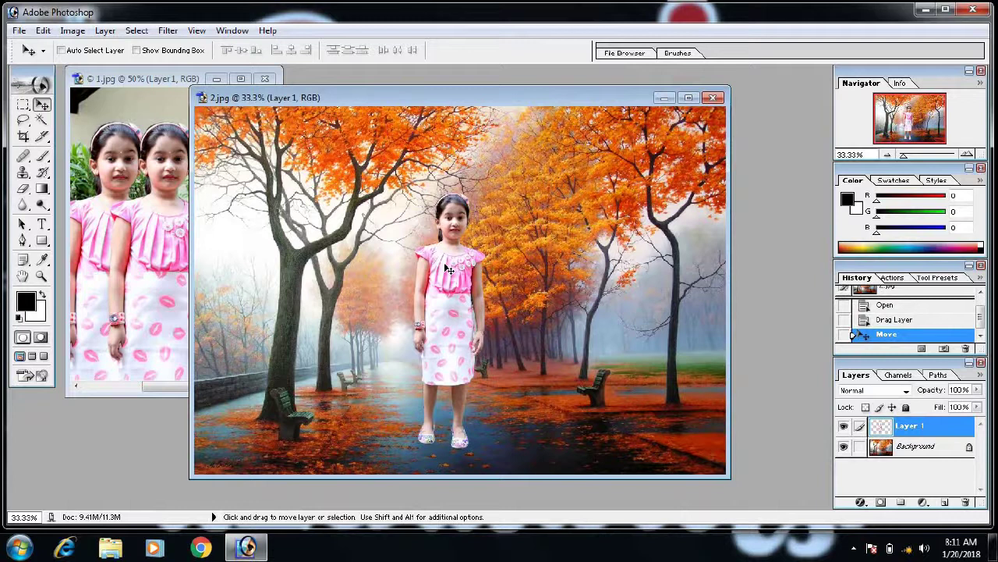
Free Transform the girl narrower, then undo that resize.
key("ctrl+t")
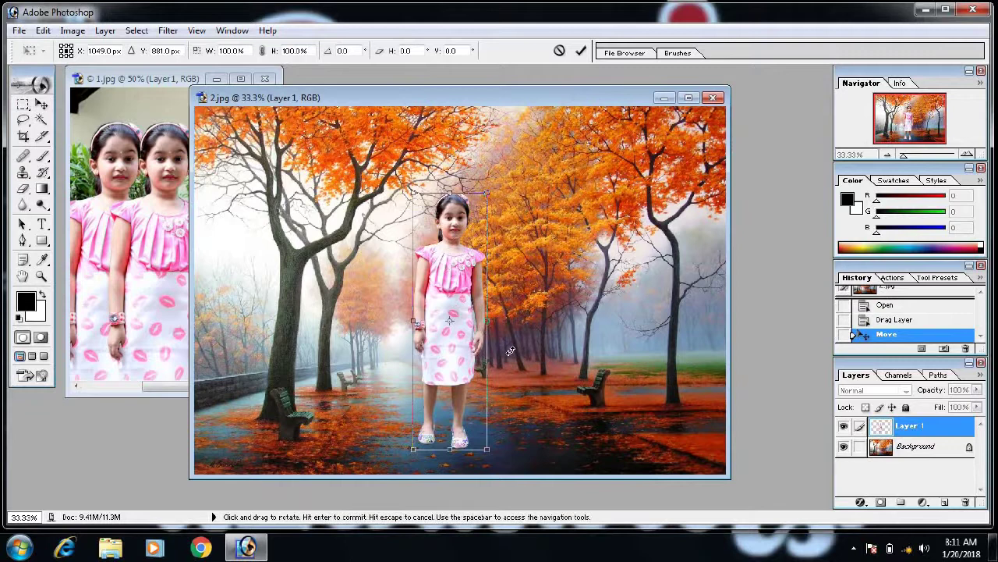
mouse_move(488, 197)
left_mouse_down()
mouse_move(501, 231)
mouse_move(473, 197)
left_mouse_up()
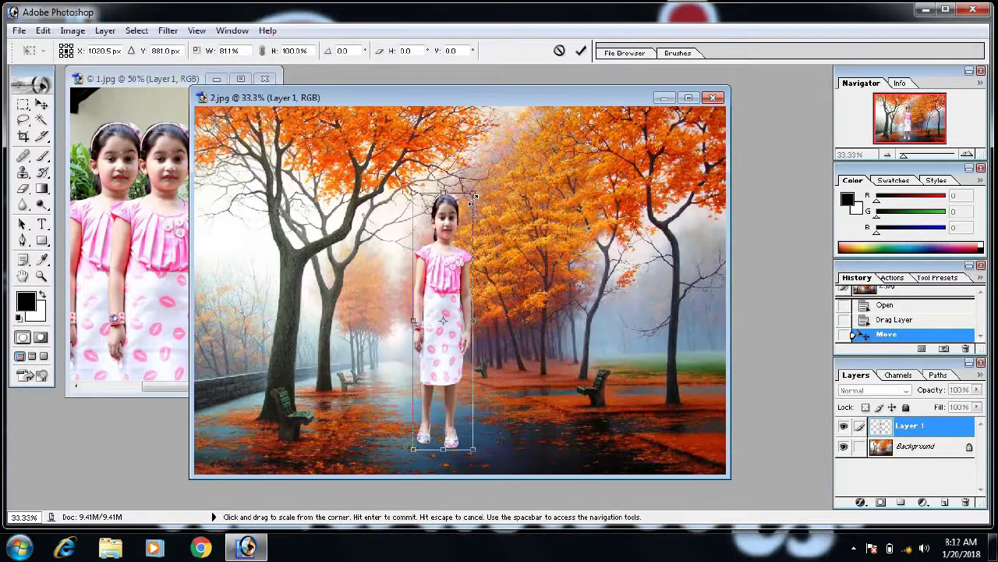
key("Return")
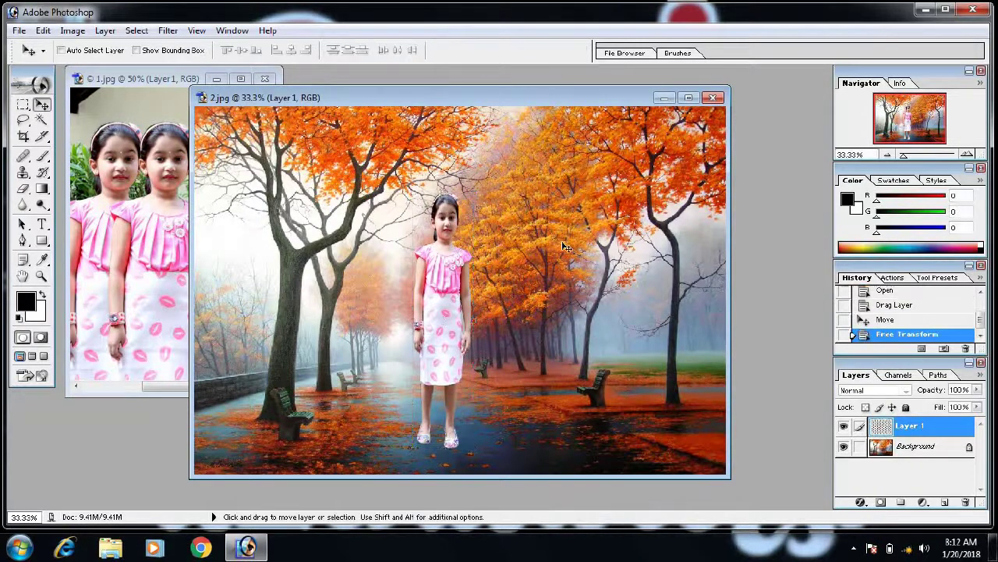
key("ctrl+z")
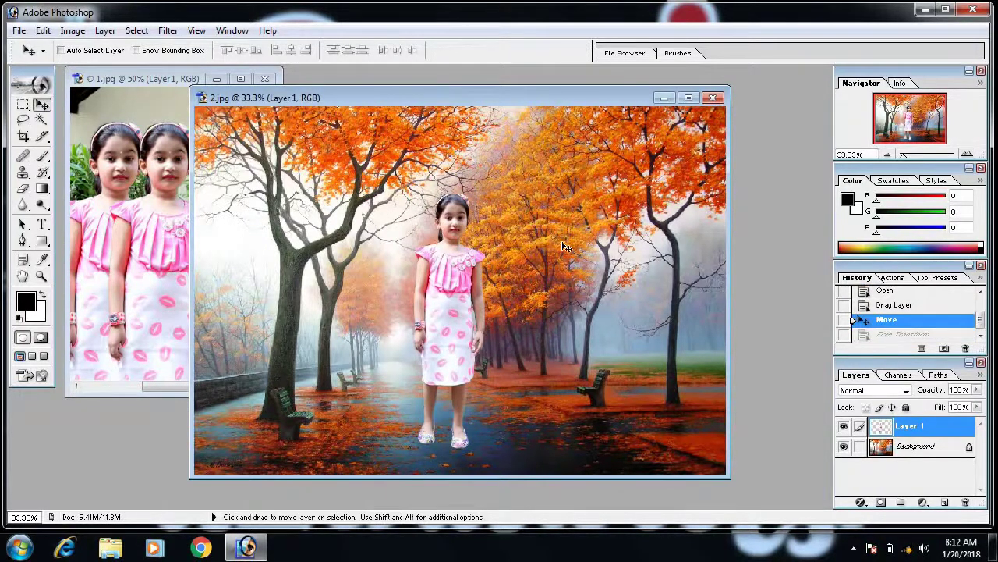
Scale the girl to about 101% and nudge her onto the path.
key("ctrl+t")
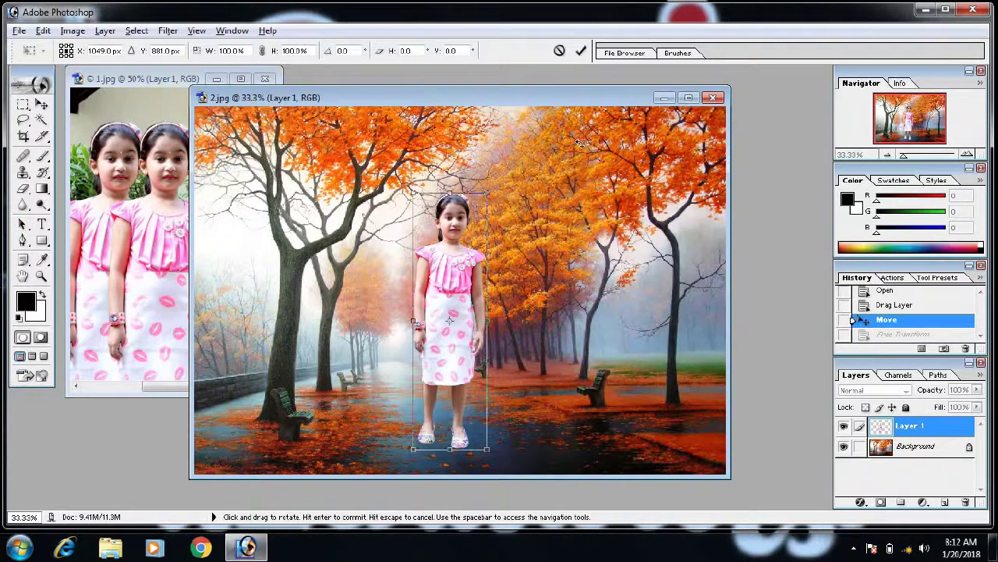
mouse_move(488, 192)
left_mouse_down()
mouse_move(499, 231)
mouse_move(527, 257)
mouse_move(676, 229)
mouse_move(629, 268)
mouse_move(689, 248)
mouse_move(654, 274)
mouse_move(742, 248)
left_mouse_up()
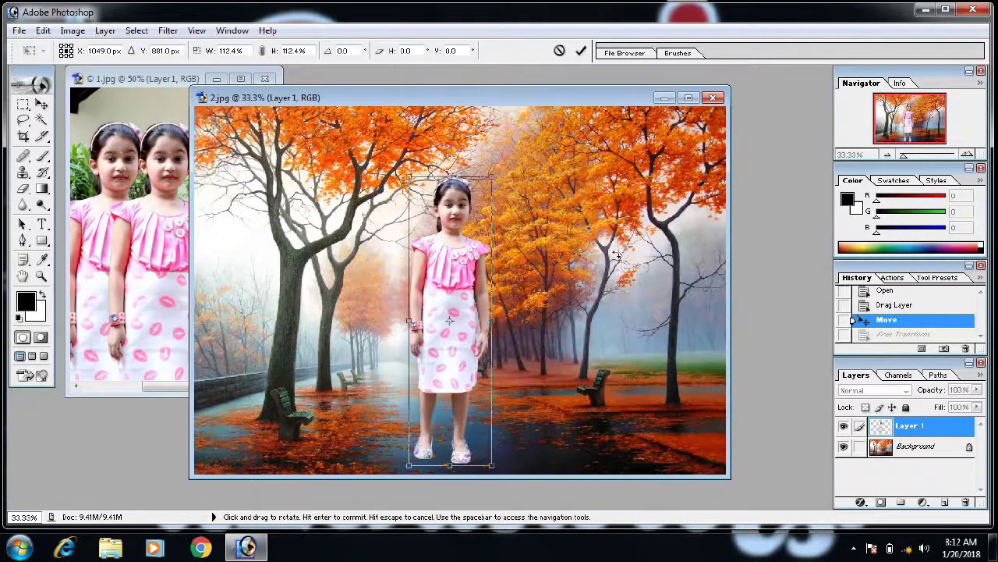
left_click_drag(490, 178, 488, 190)
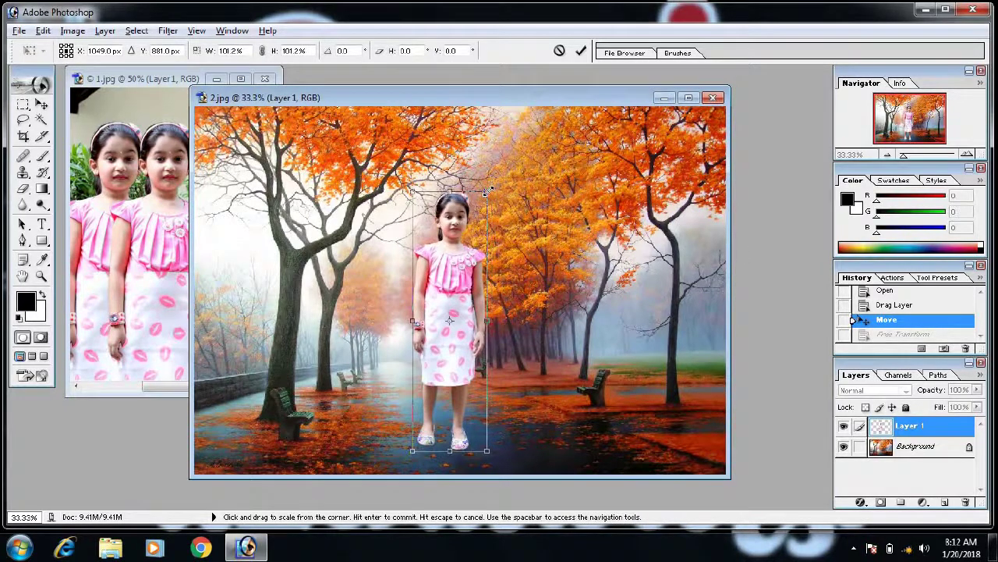
key("Return")
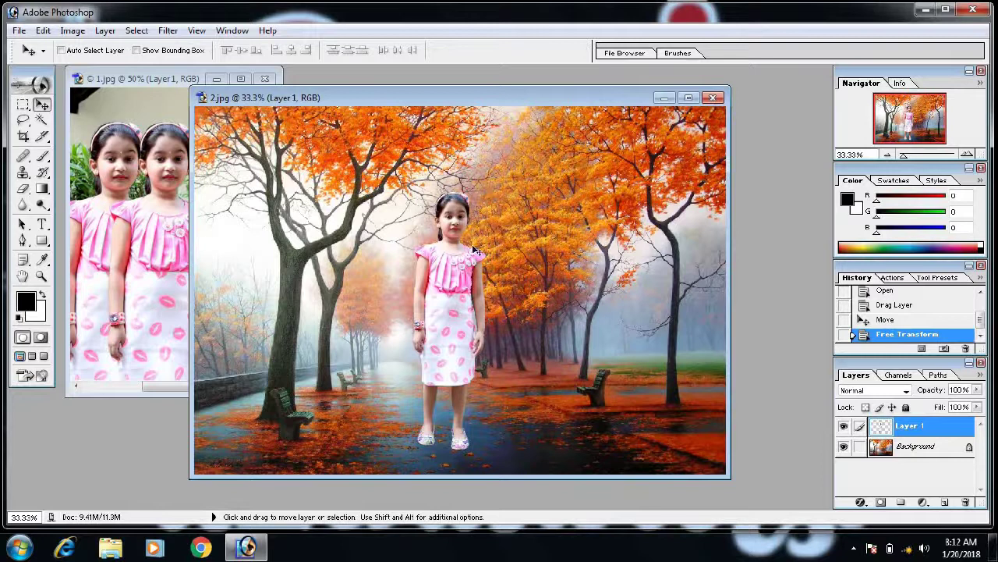
left_click_drag(476, 250, 452, 291)
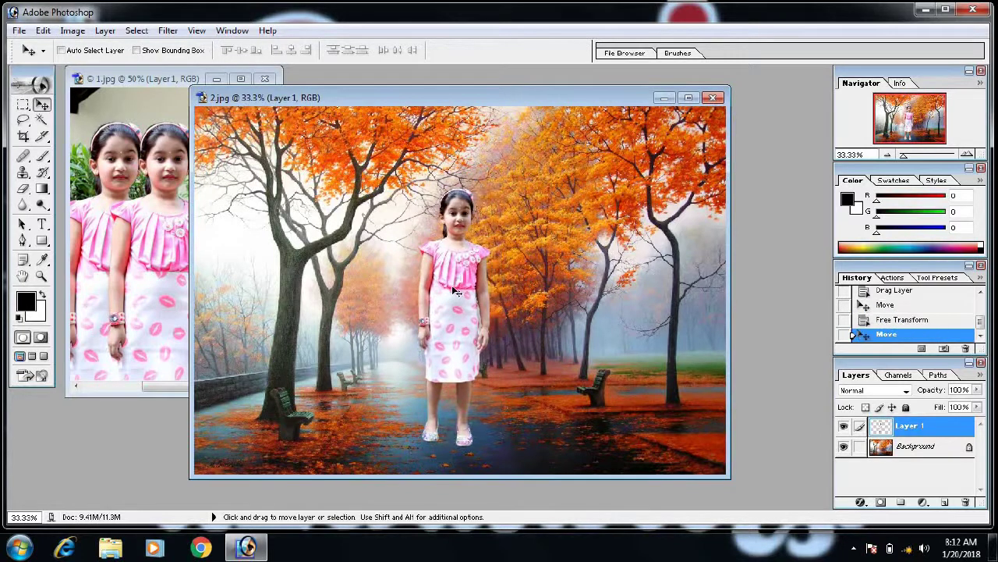
In Save As, choose the Desktop as location and JPEG as the format.
left_click(17, 31)
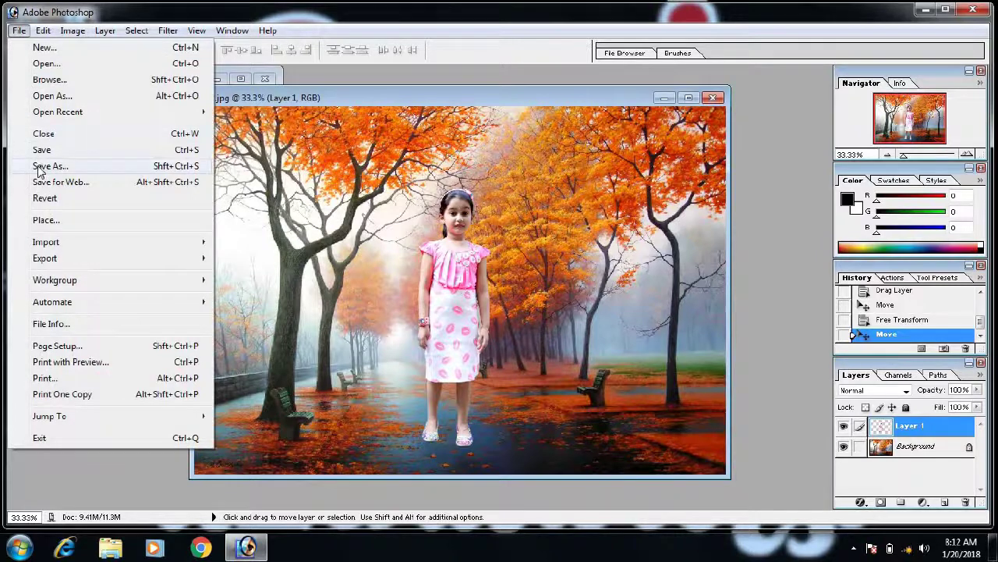
left_click(38, 168)
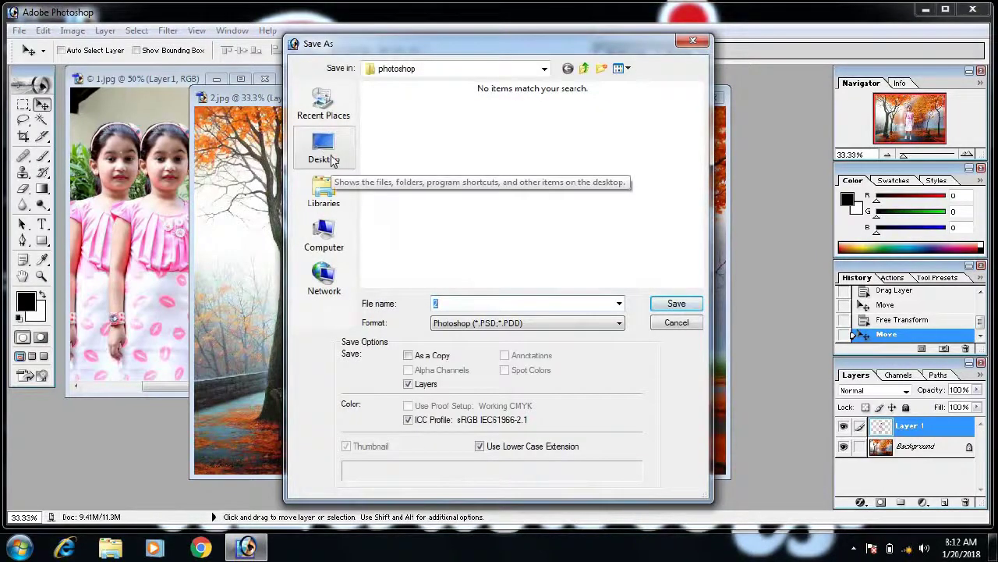
left_click(333, 160)
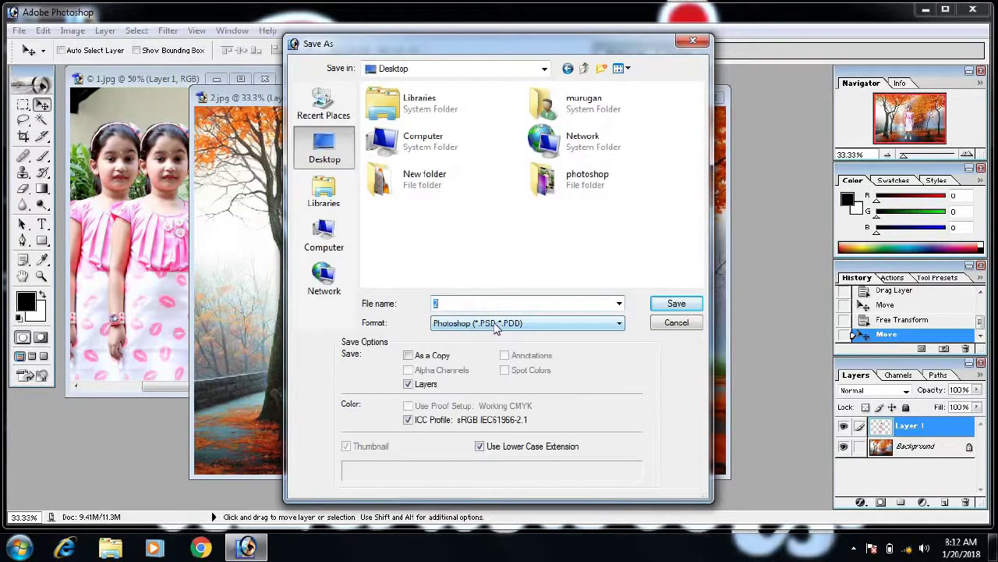
left_click(495, 323)
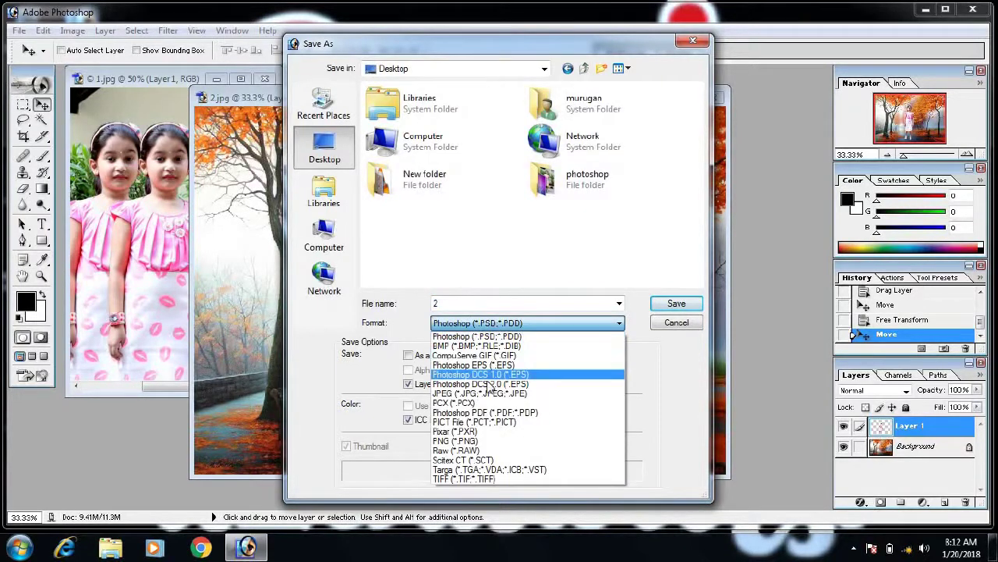
left_click(488, 394)
Name the file ssss and save it at JPEG quality 12 (Maximum).
double_click(490, 304)
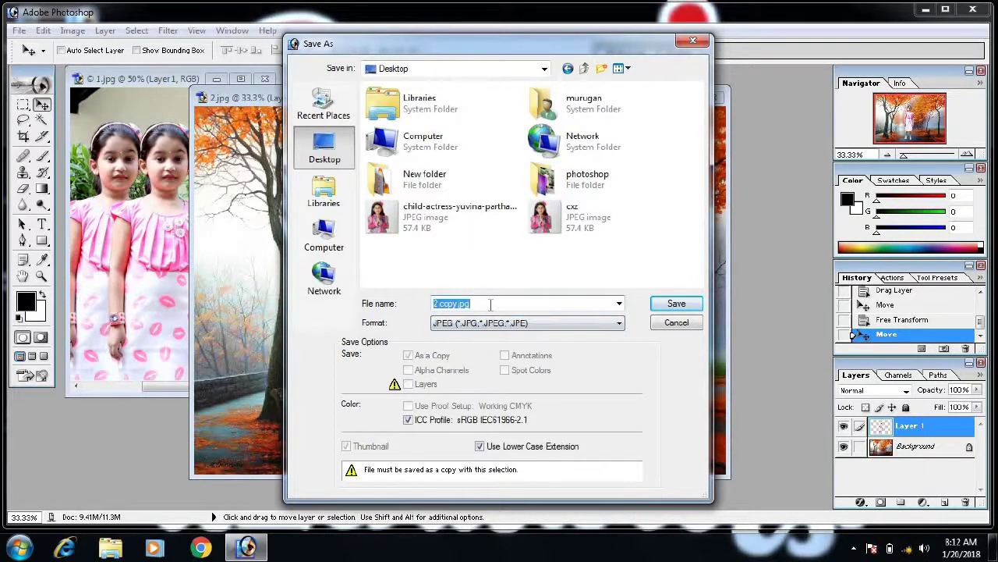
type("ssss")
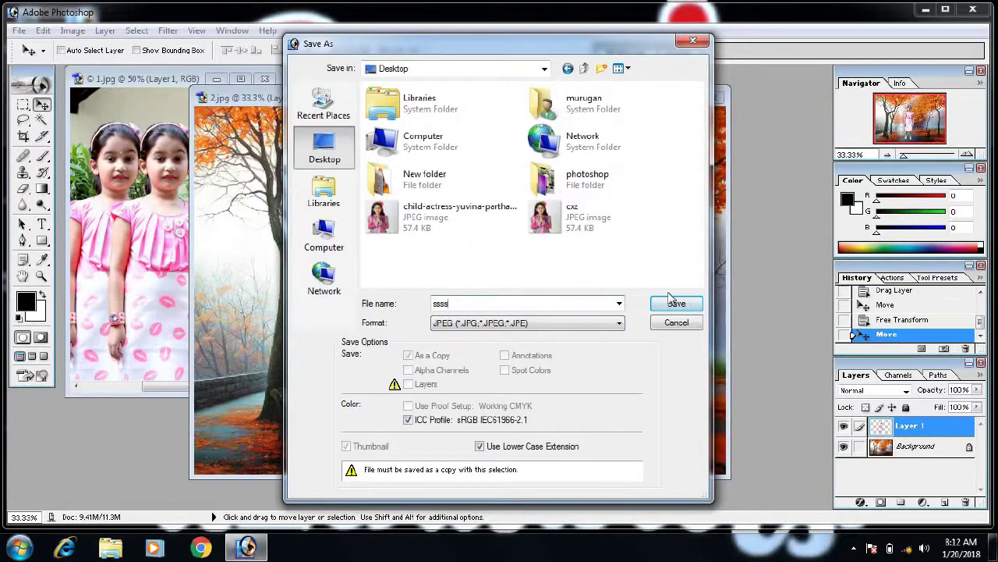
left_click(674, 303)
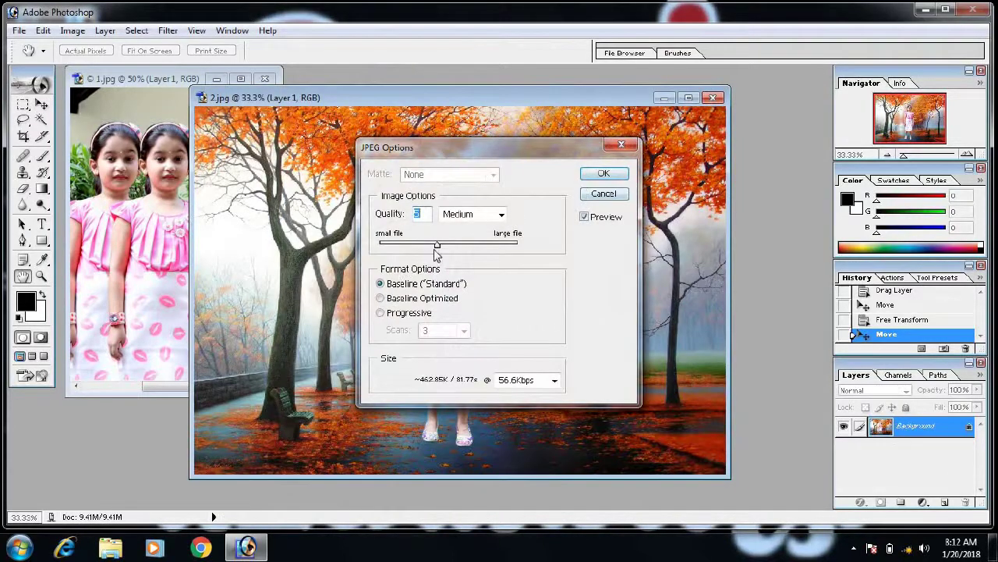
left_click_drag(438, 246, 544, 250)
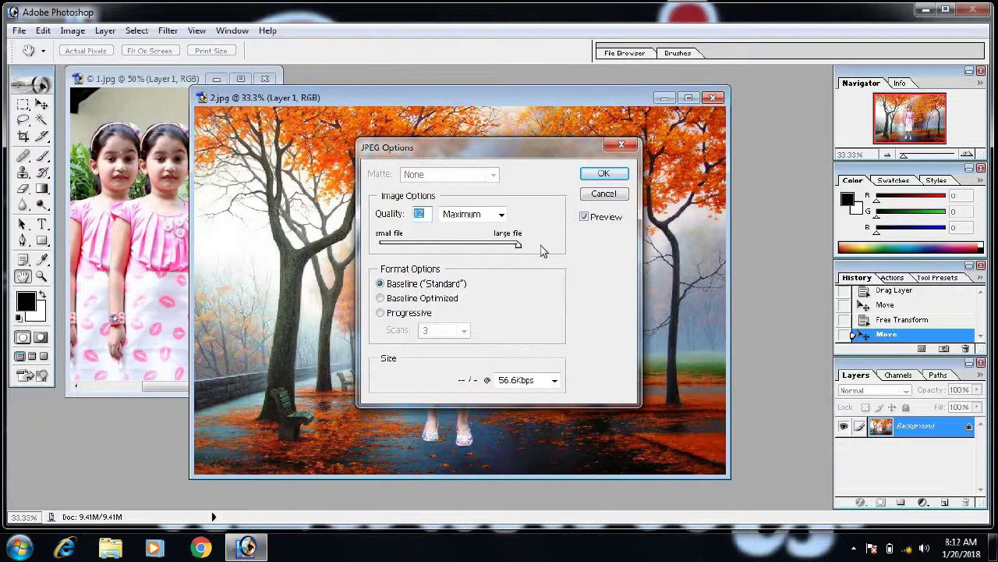
left_click(603, 172)
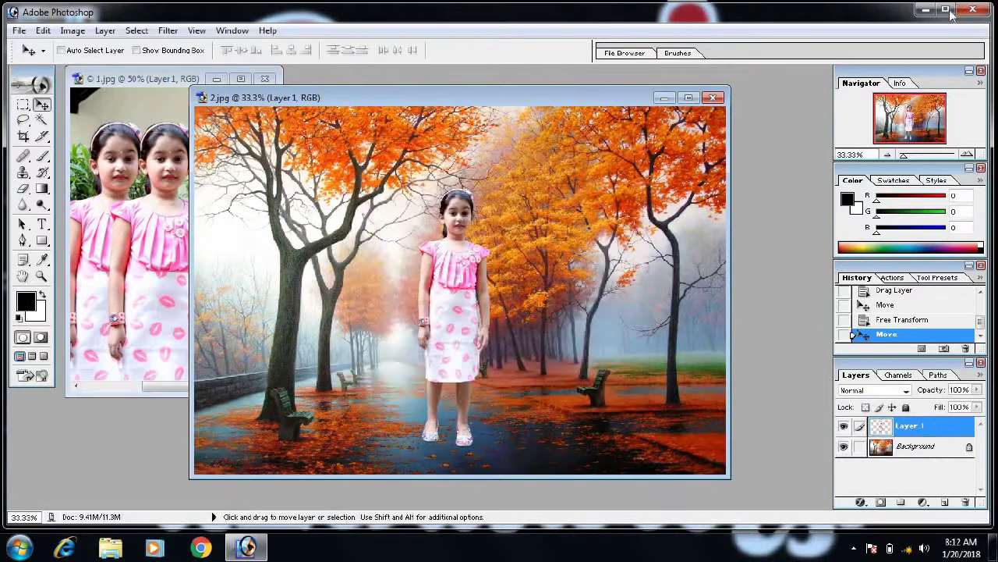
Set the ssss image on the Desktop as the Windows wallpaper.
left_click(923, 12)
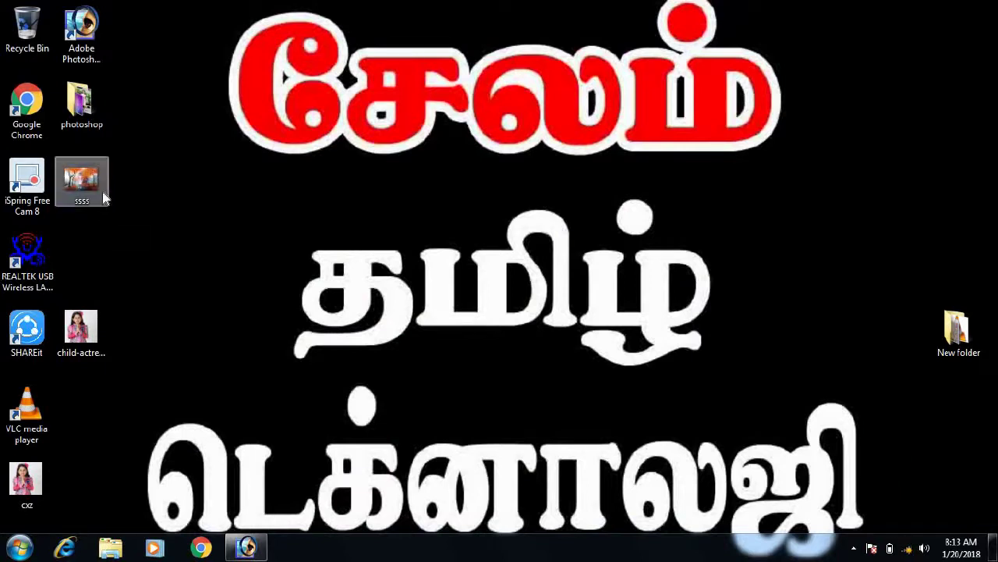
right_click(83, 183)
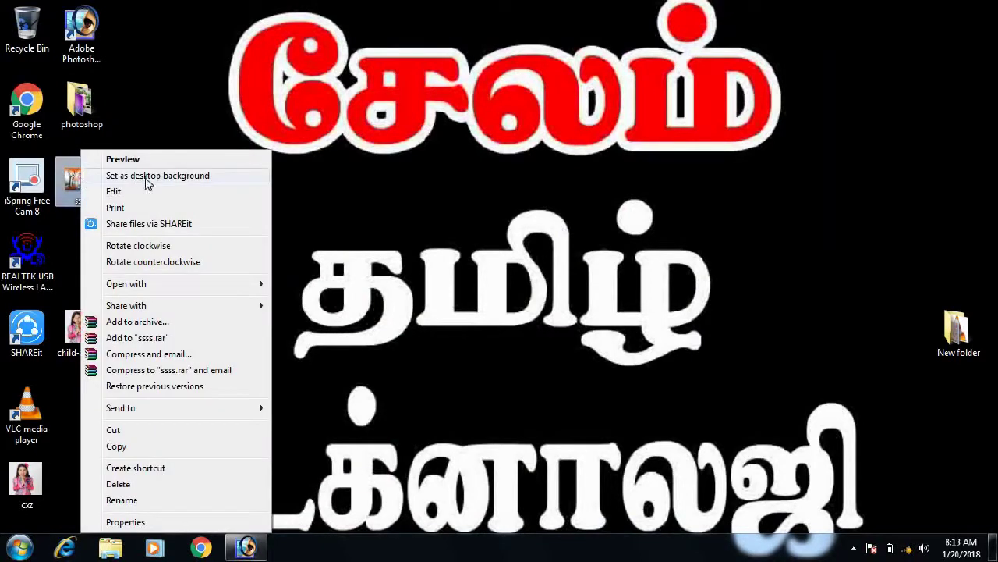
left_click(147, 178)
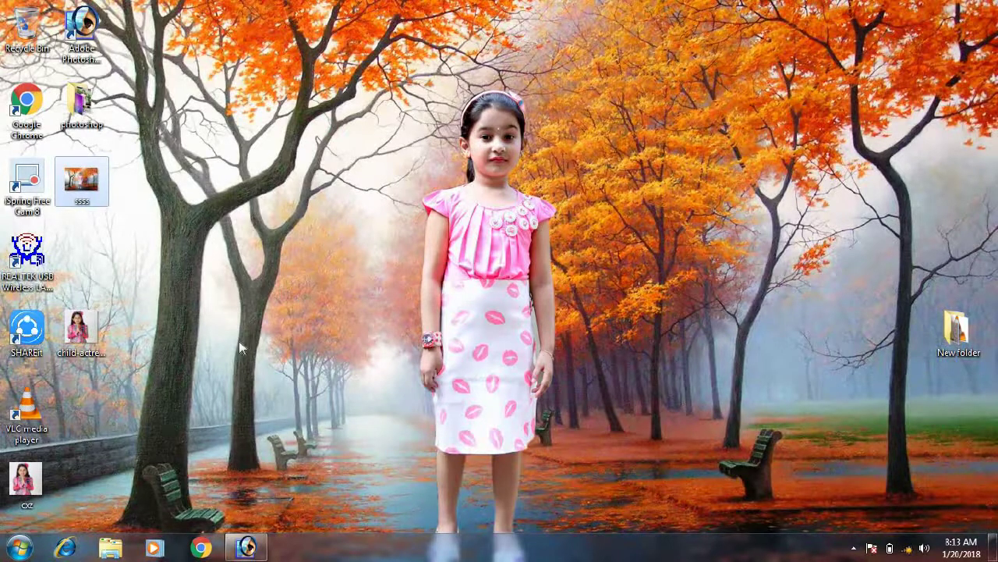
Back in Photoshop, close 2.jpg without saving changes.
left_click(246, 546)
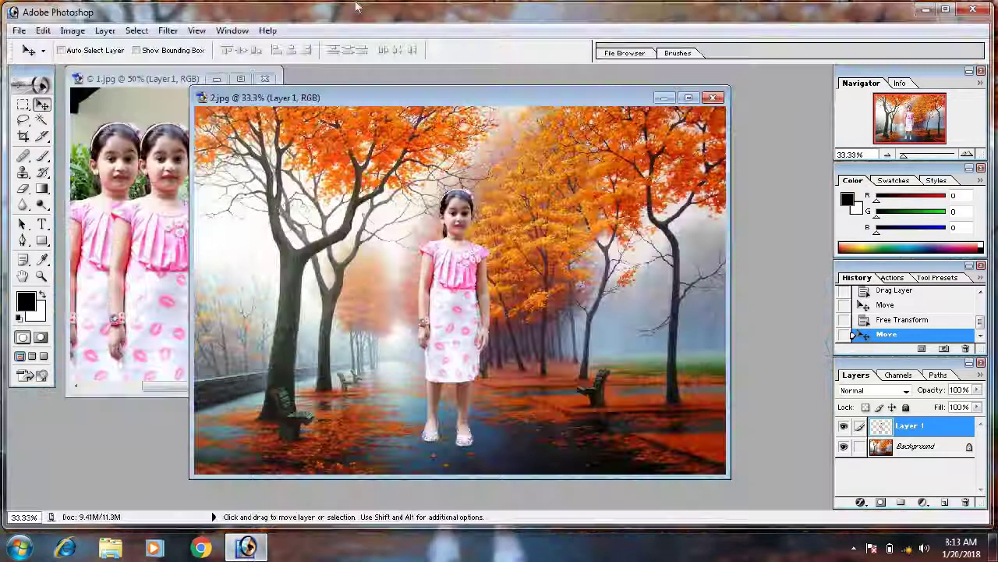
left_click(712, 97)
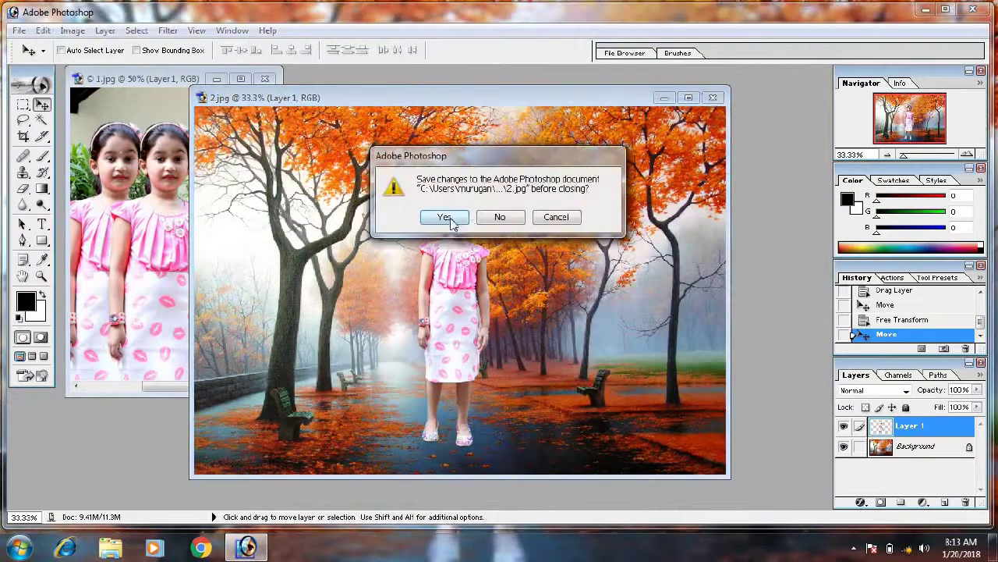
left_click(501, 220)
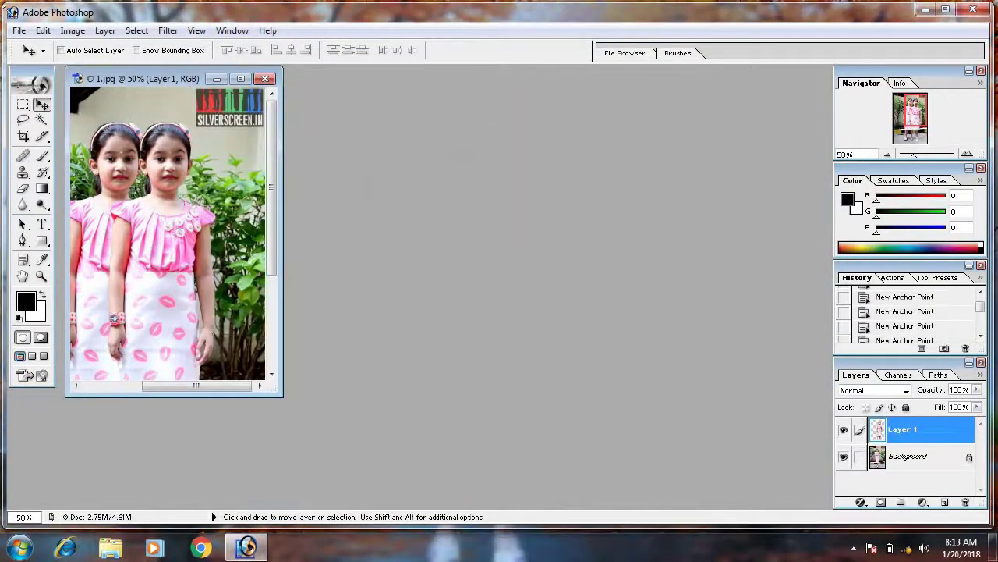
Open 3.jpg from the photoshop folder and drag the girl from 1.jpg onto it.
left_click(19, 30)
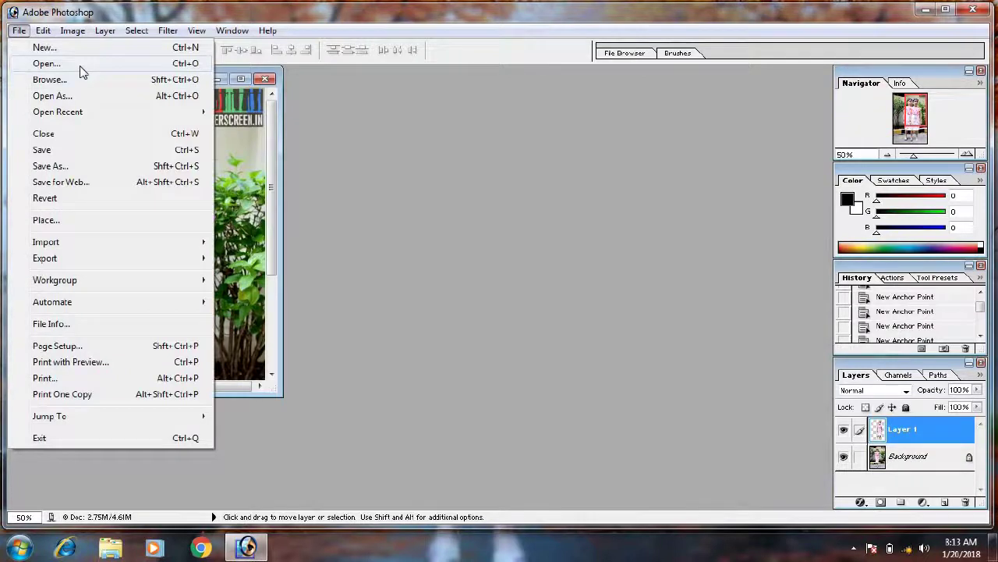
left_click(78, 64)
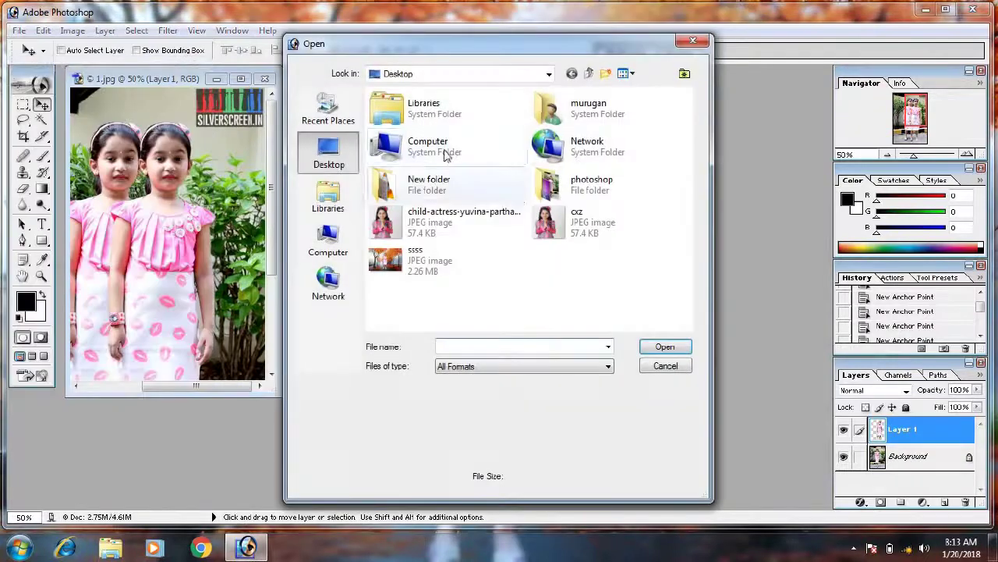
double_click(566, 187)
left_click(574, 147)
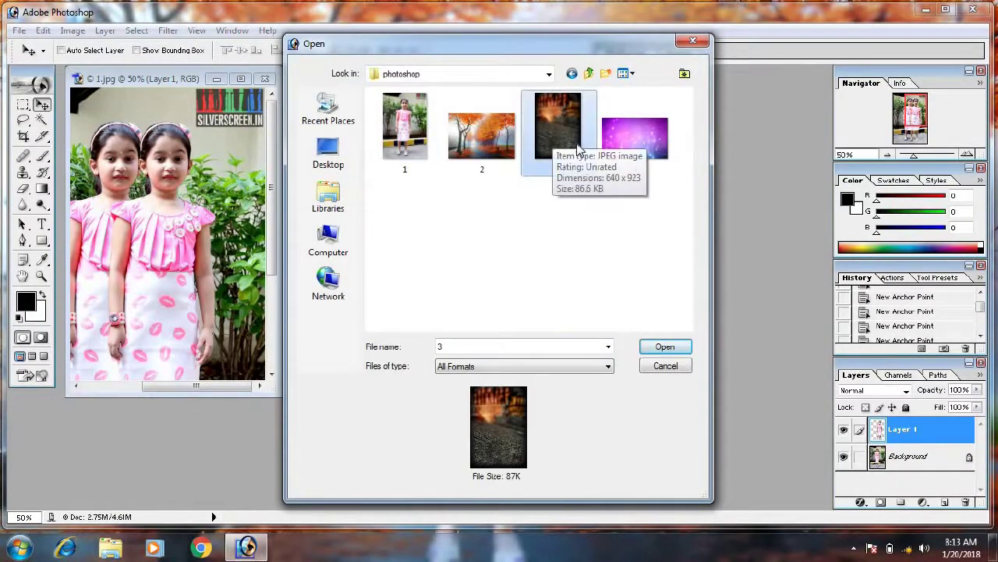
double_click(577, 149)
mouse_move(172, 95)
left_mouse_down()
mouse_move(439, 133)
mouse_move(461, 127)
left_mouse_up()
left_click(176, 233)
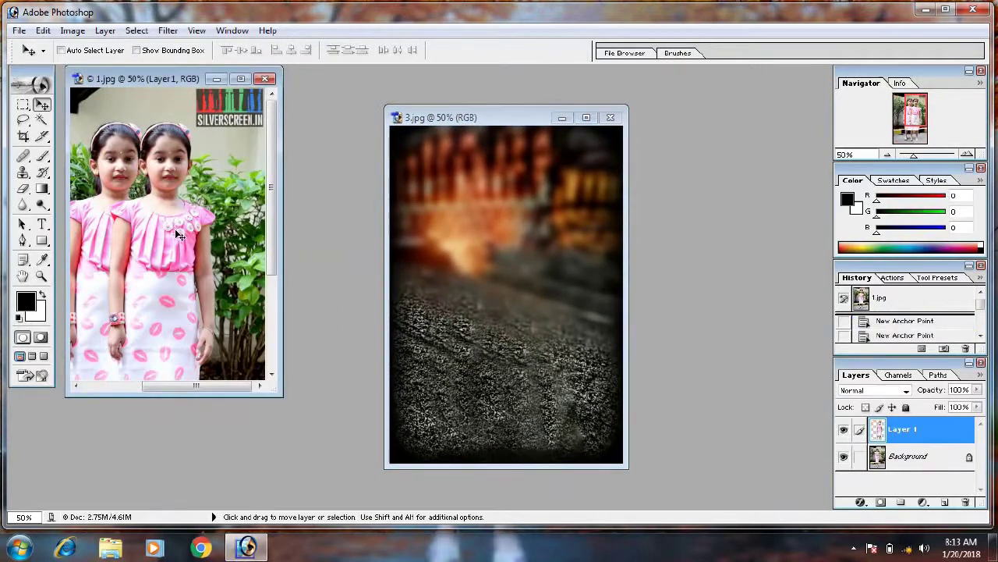
left_click_drag(177, 234, 493, 251)
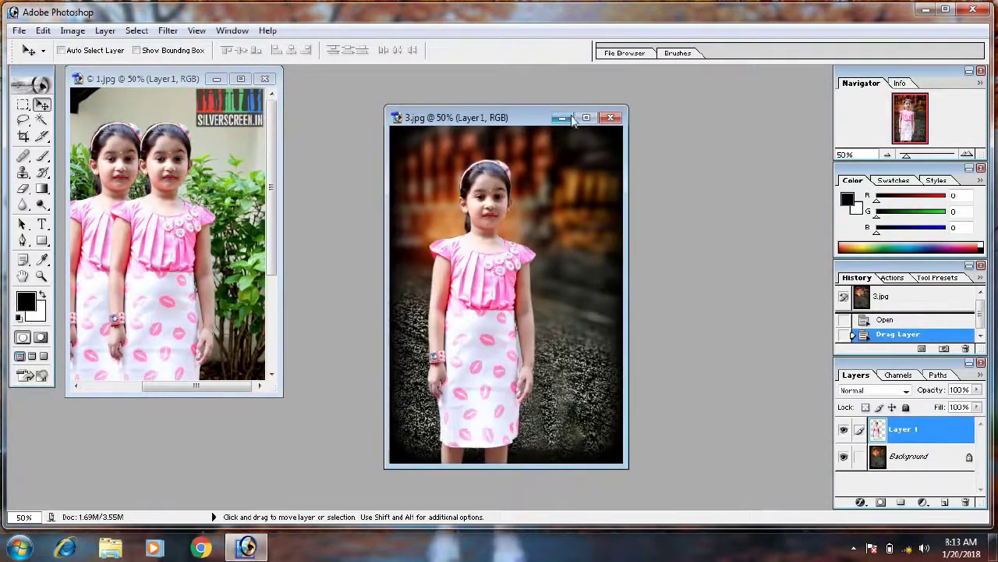
Scale the girl to about 76% in maximized 3.jpg, then minimize that window.
left_click(587, 118)
key("ctrl+t")
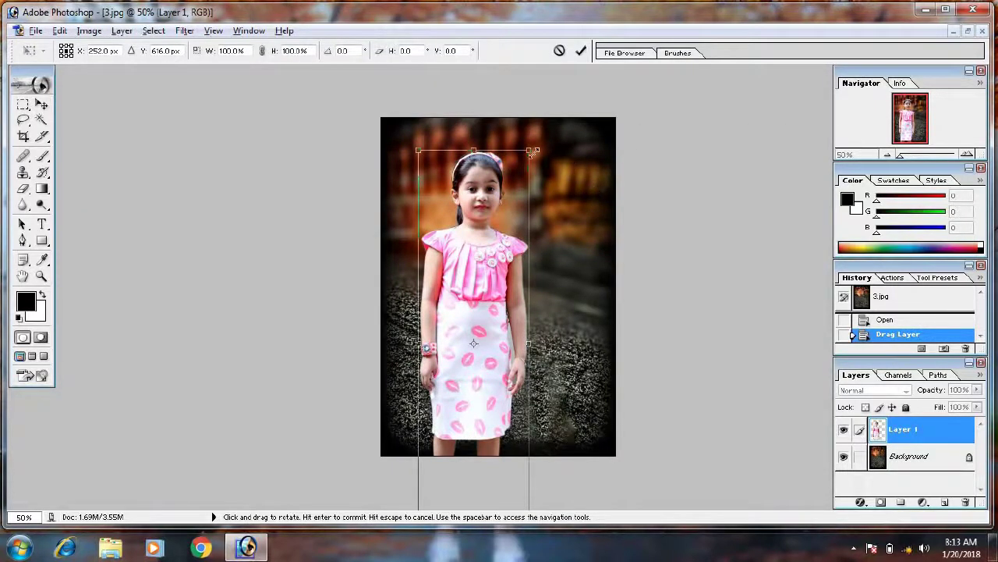
mouse_move(533, 152)
left_mouse_down()
mouse_move(514, 198)
mouse_move(519, 164)
mouse_move(546, 136)
left_mouse_up()
key("Return")
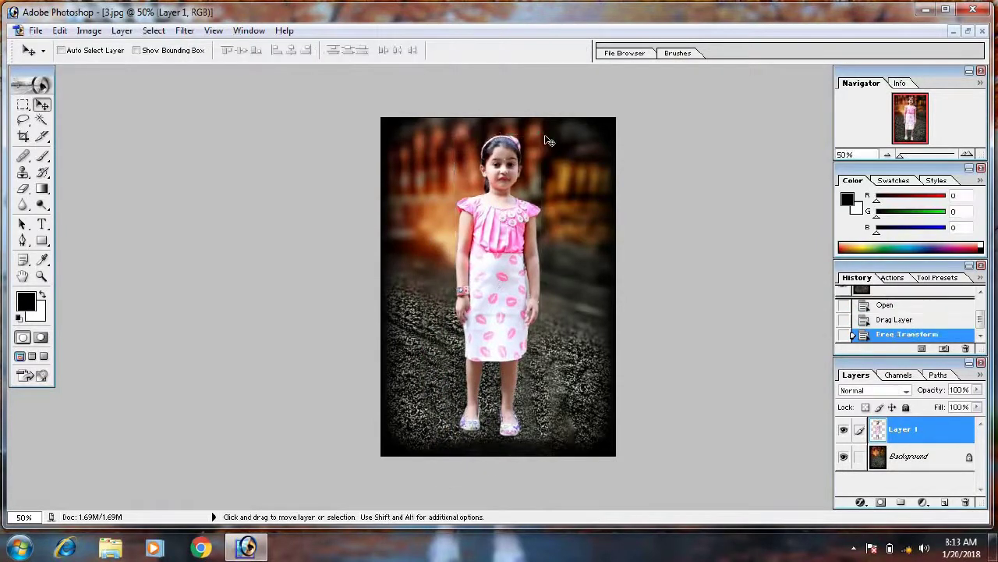
left_click(953, 31)
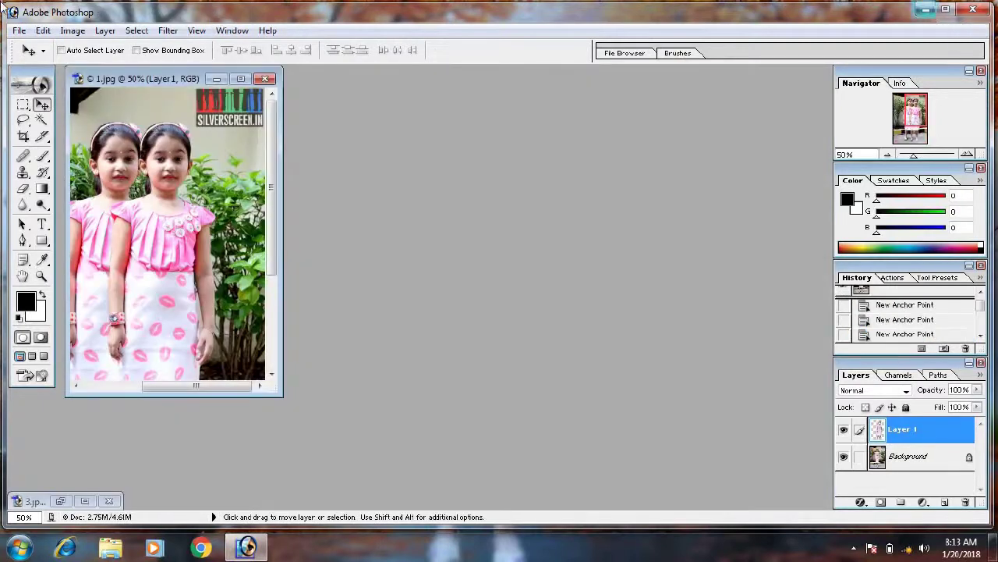
Open the purple bokeh image 4.jpg and drag the girl from 1.jpg into it.
left_click(18, 31)
left_click(45, 64)
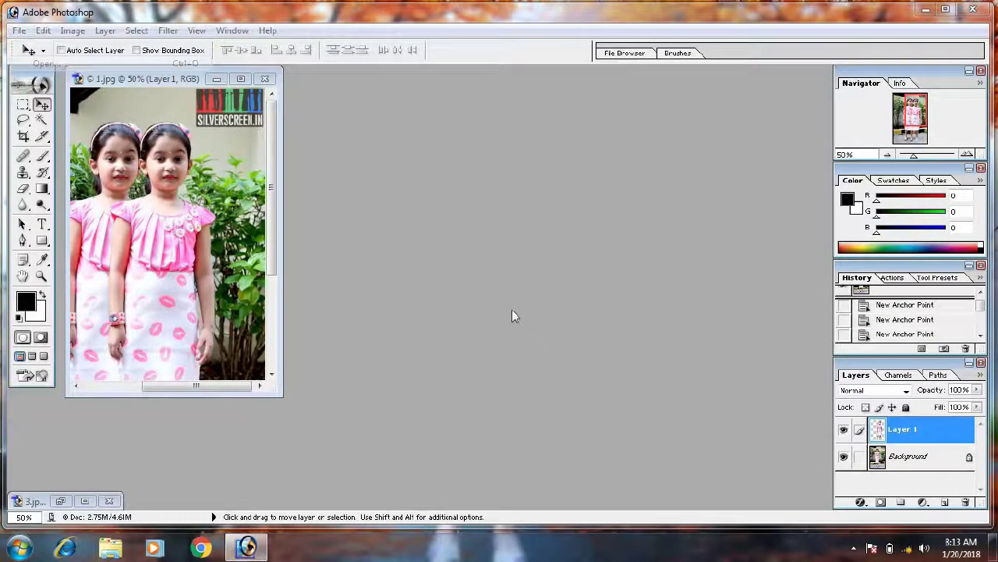
left_click(660, 160)
double_click(660, 160)
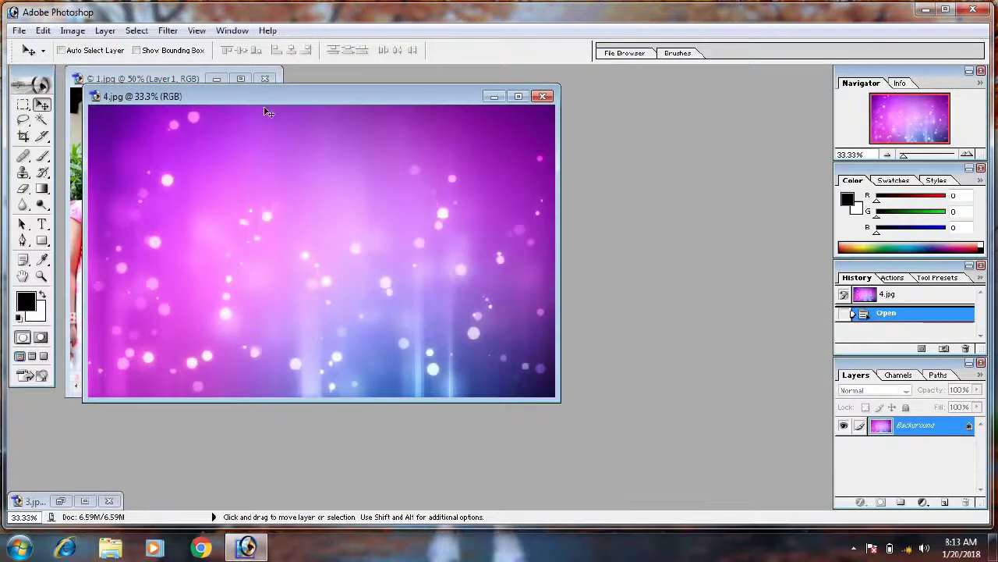
left_click_drag(281, 109, 420, 204)
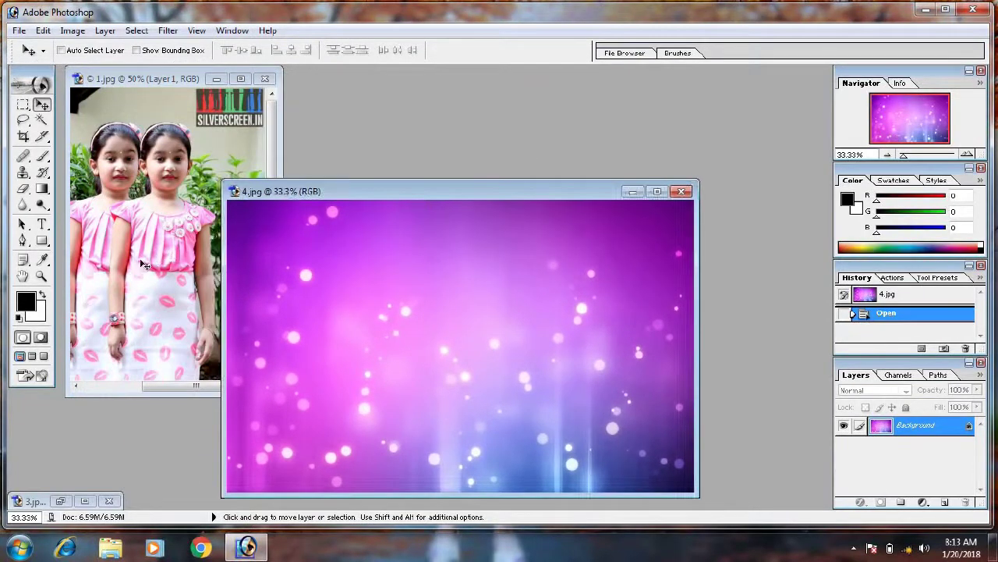
left_click(156, 257)
left_click_drag(156, 257, 380, 322)
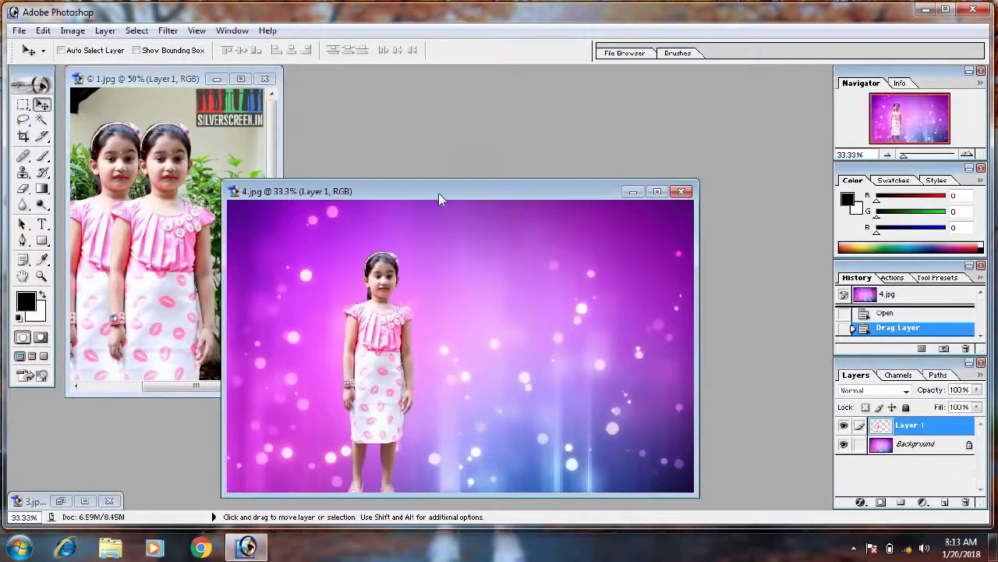
Enlarge the girl to about 226% and position her on the left side.
double_click(439, 193)
key("ctrl+t")
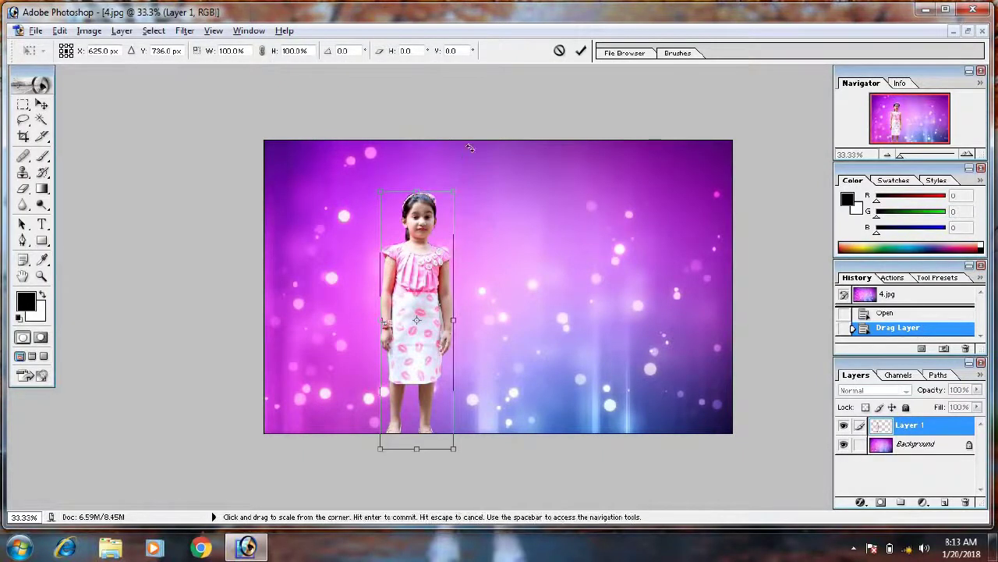
mouse_move(453, 188)
left_mouse_down()
mouse_move(445, 224)
mouse_move(333, 242)
mouse_move(445, 173)
left_mouse_up()
left_click_drag(336, 314, 340, 473)
mouse_move(380, 325)
left_mouse_down()
mouse_move(394, 258)
mouse_move(462, 228)
left_mouse_up()
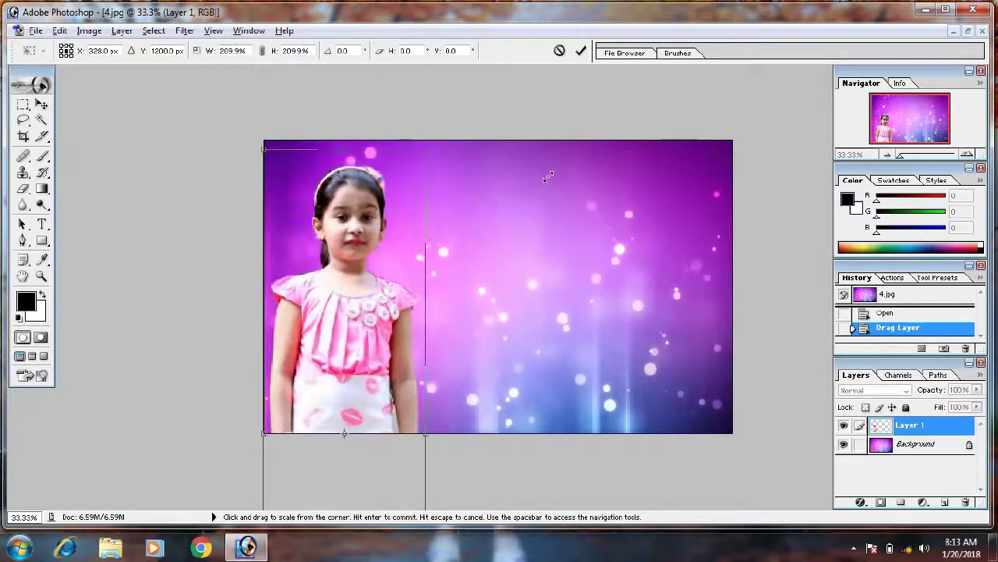
left_click_drag(425, 296, 474, 166)
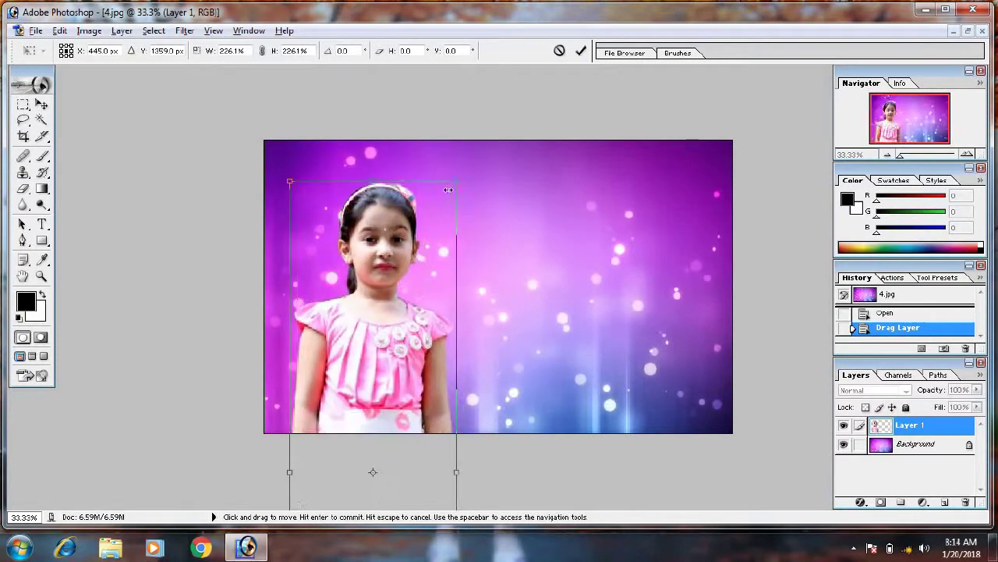
key("Return")
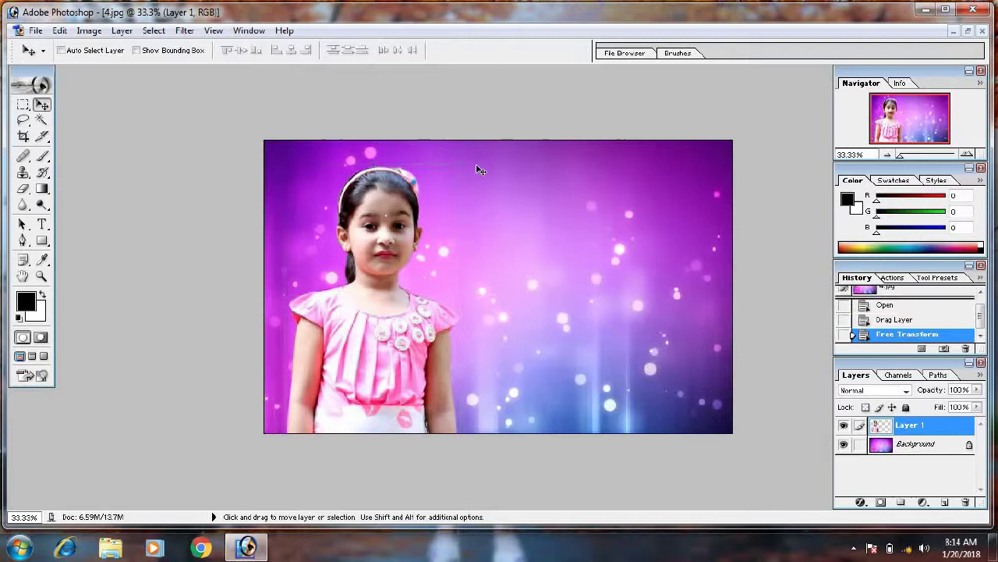
Alt-drag copies of the girl to the right and centre of the purple background.
key("alt")
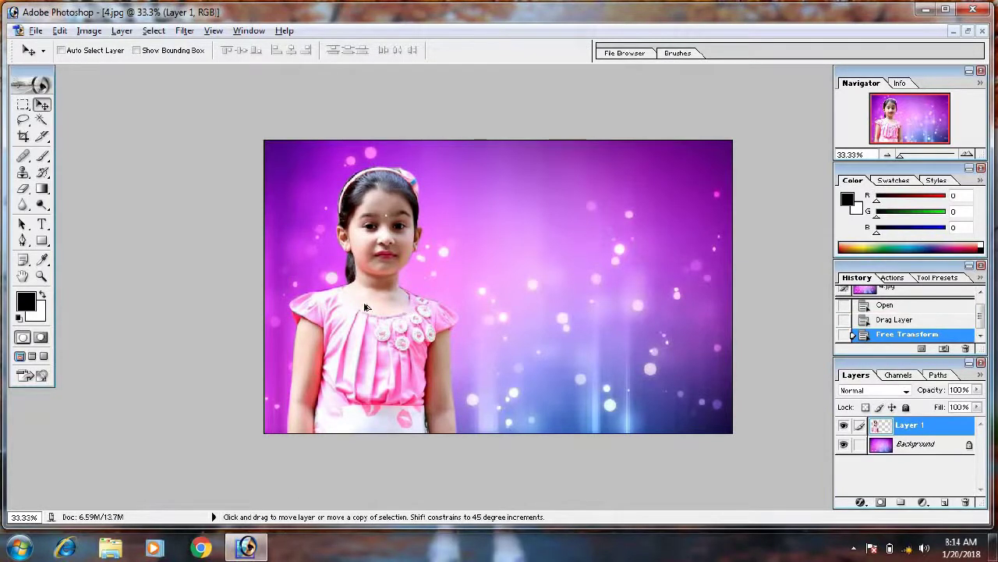
left_click_drag(367, 306, 621, 311)
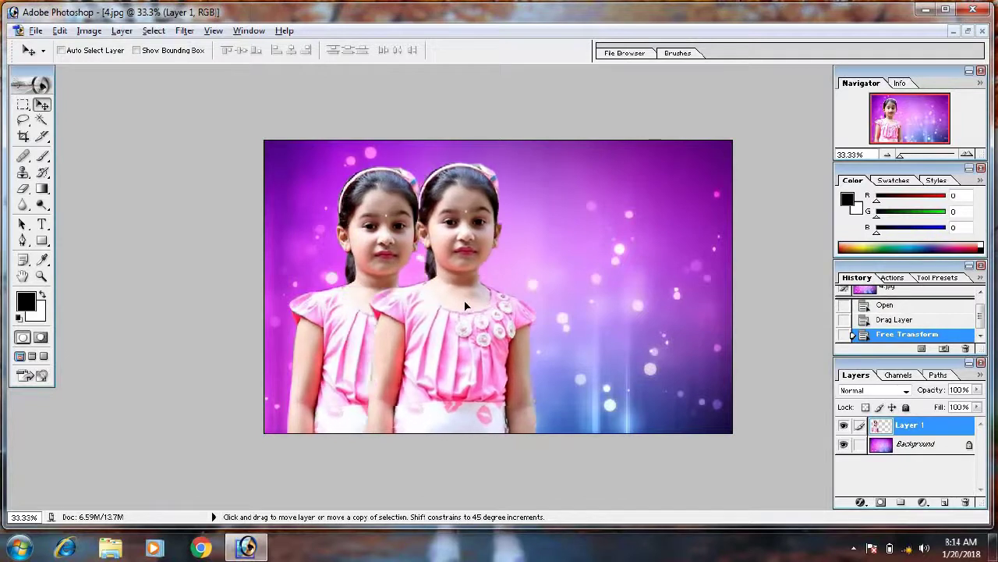
mouse_move(621, 310)
left_mouse_down()
mouse_move(322, 328)
mouse_move(500, 334)
left_mouse_up()
key("alt")
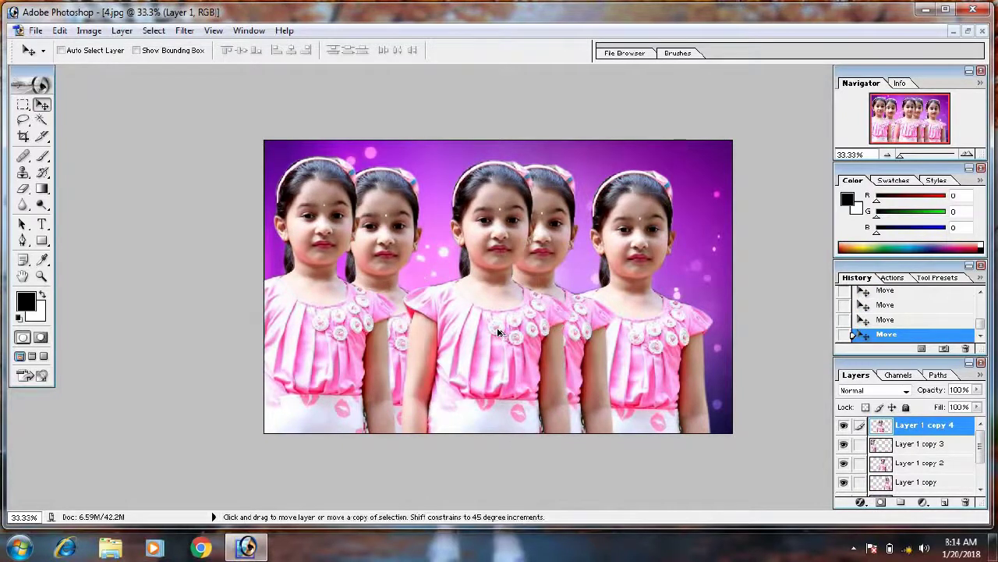
Step back to remove the copies and reposition the single girl.
key("ctrl+alt+z")
key("ctrl+alt+z")
key("ctrl+alt+z")
key("ctrl+alt+z")
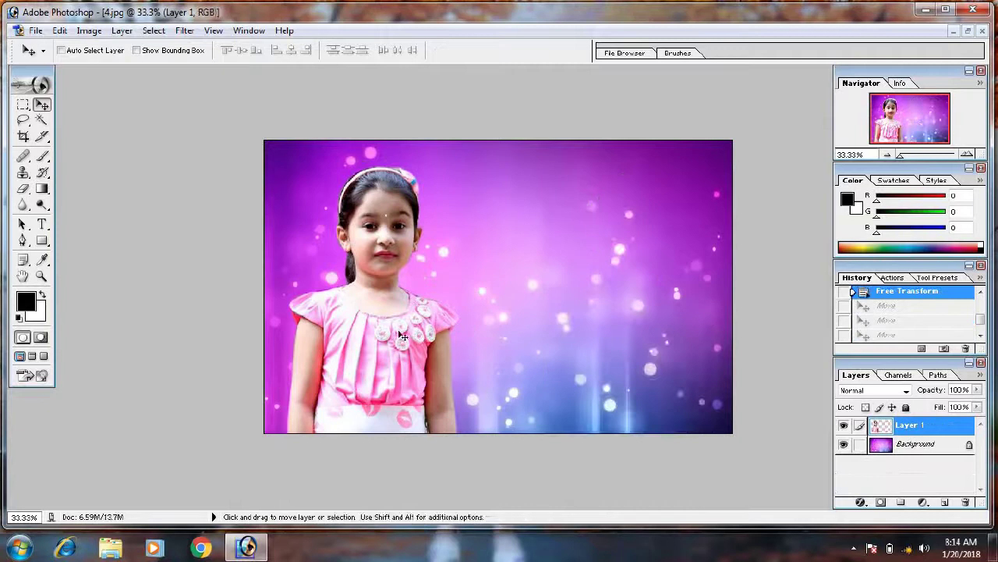
left_click_drag(418, 333, 401, 335)
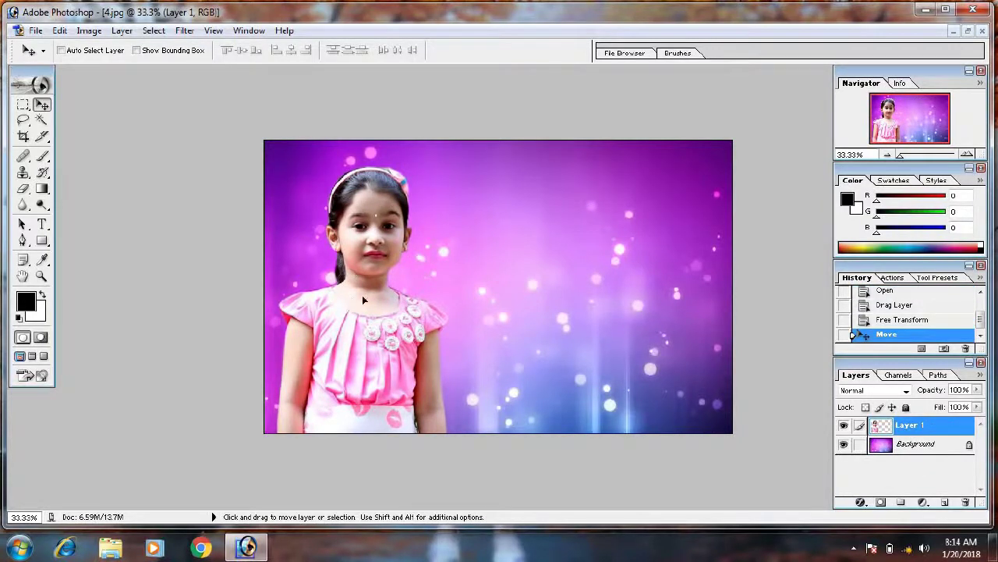
left_click_drag(362, 295, 518, 295)
Save the purple composite to the Desktop as the JPEG fff with default quality.
left_click(35, 31)
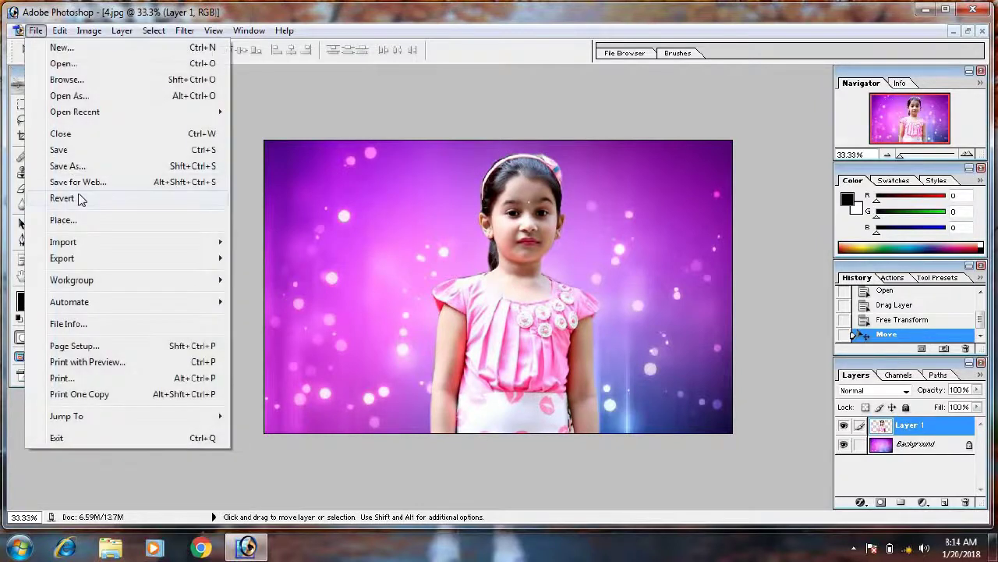
left_click(88, 166)
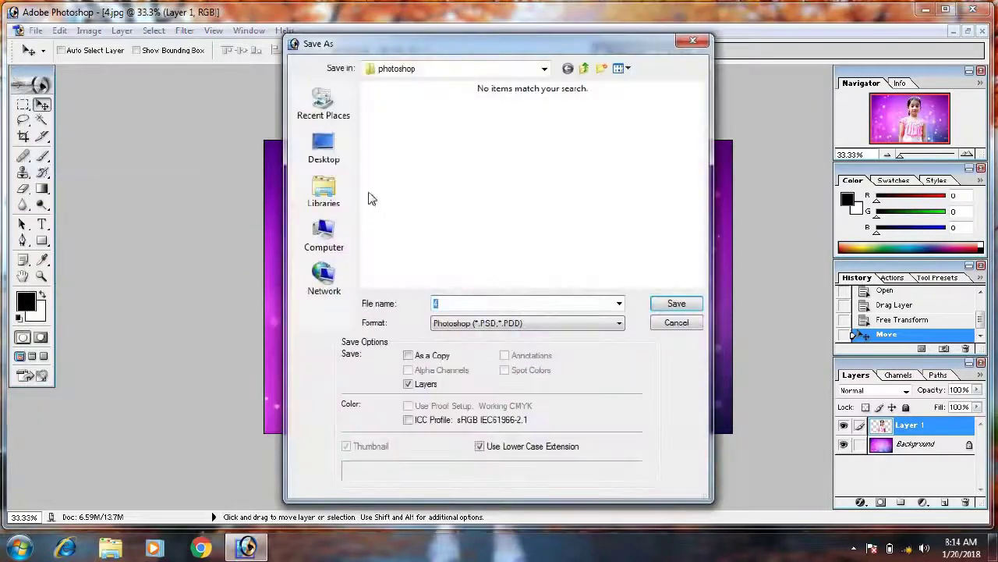
left_click(324, 147)
left_click(554, 325)
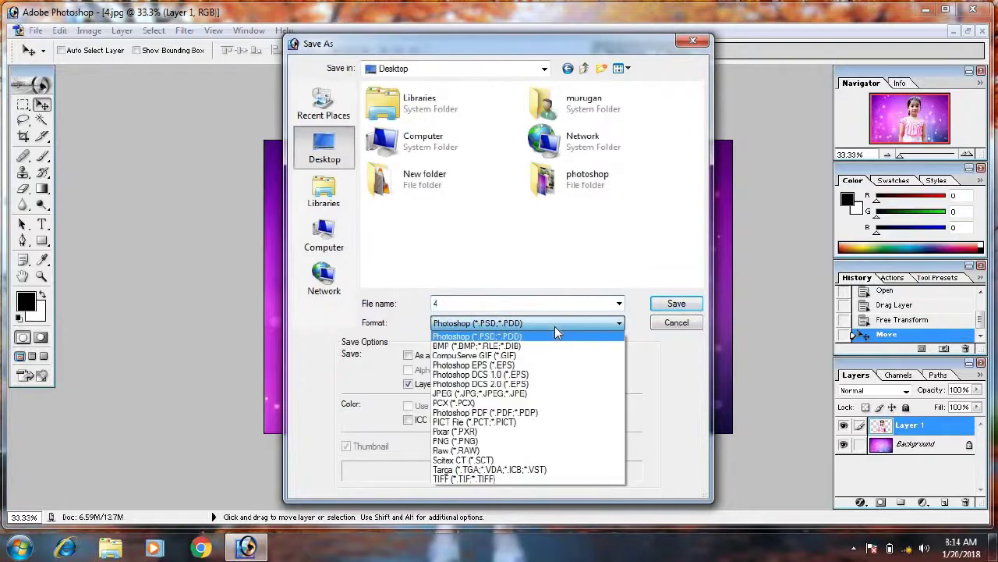
left_click(538, 394)
left_click(511, 303)
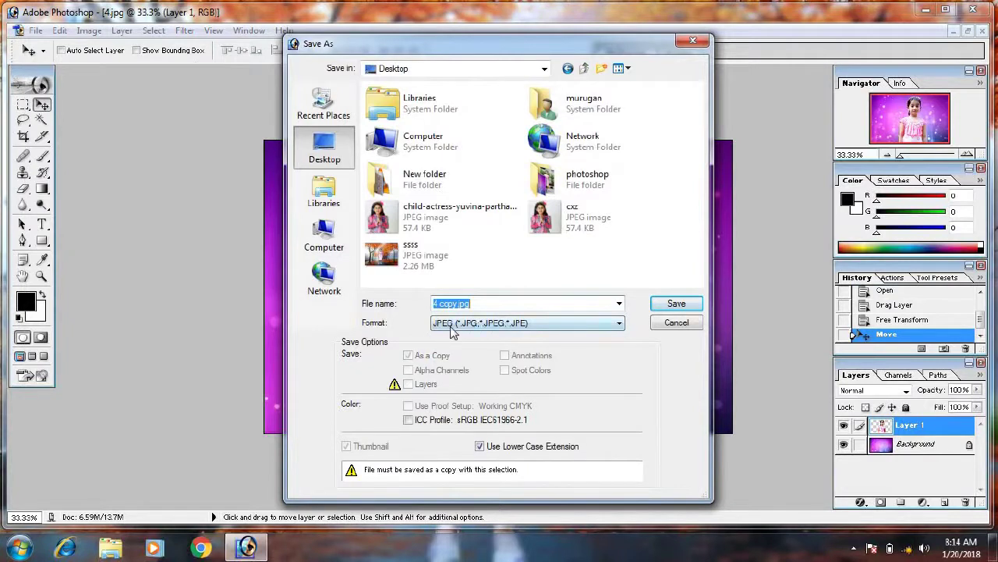
type("fff")
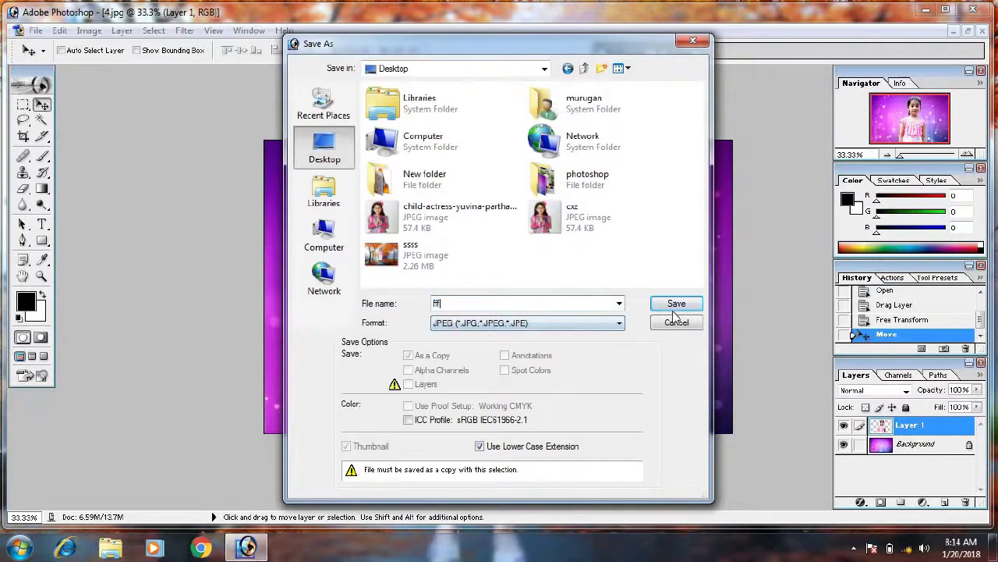
left_click(676, 303)
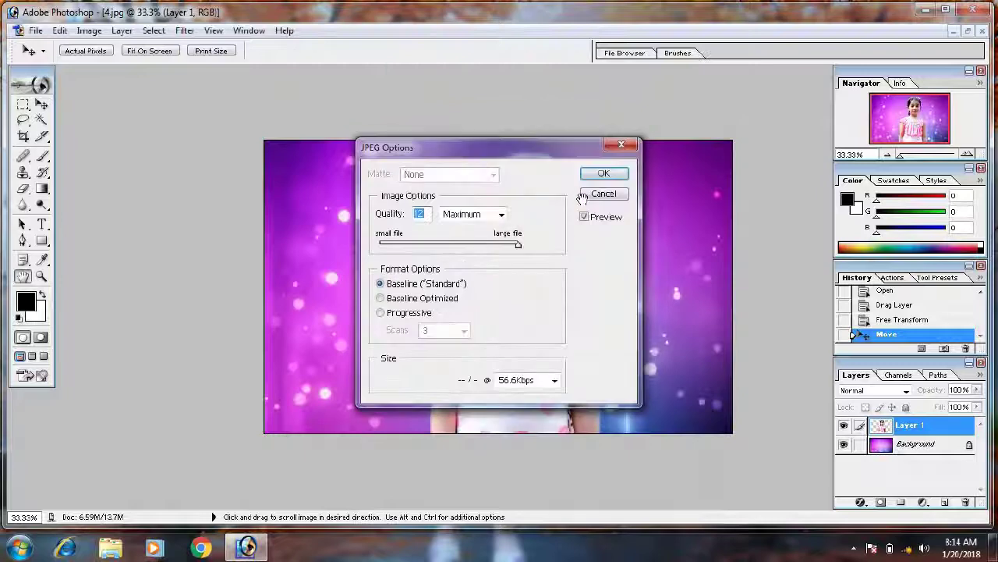
left_click(599, 173)
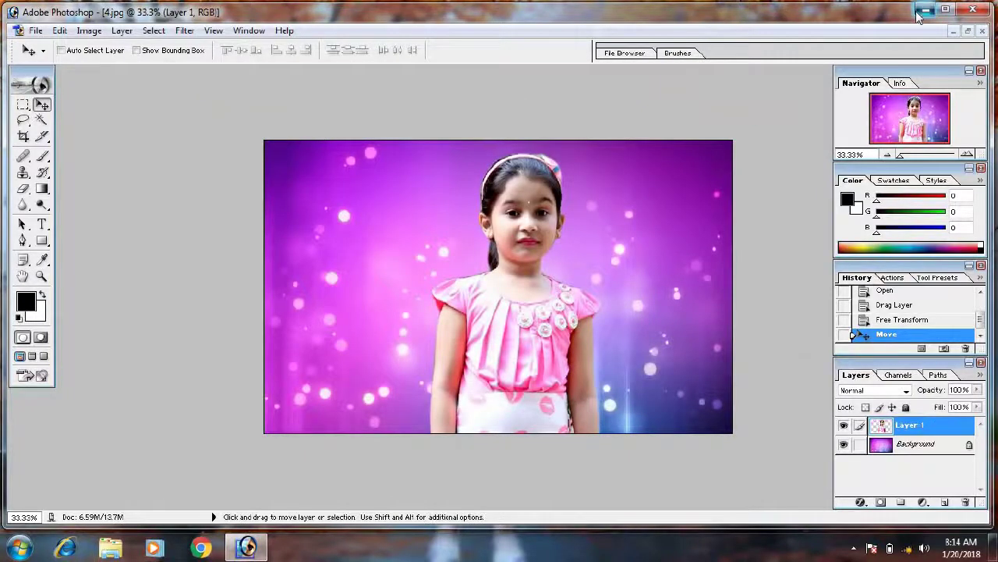
Set fff as the desktop background, then bring Photoshop back.
left_click(926, 10)
right_click(86, 265)
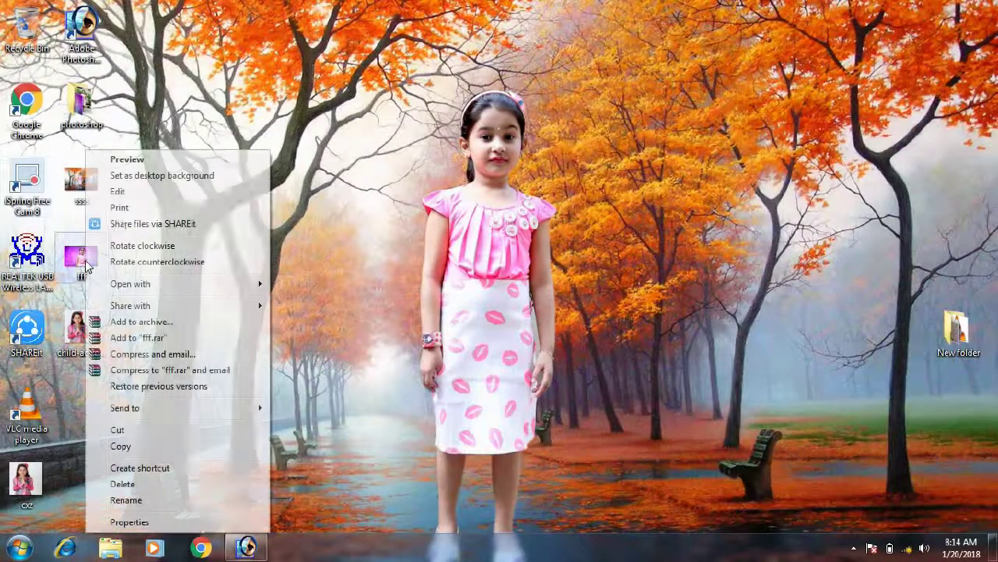
left_click(160, 173)
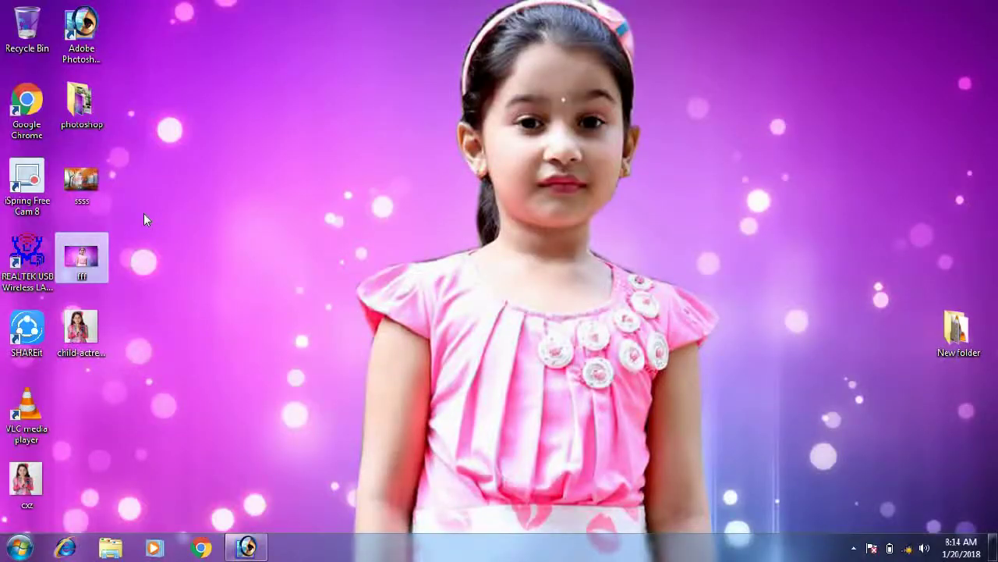
left_click(816, 399)
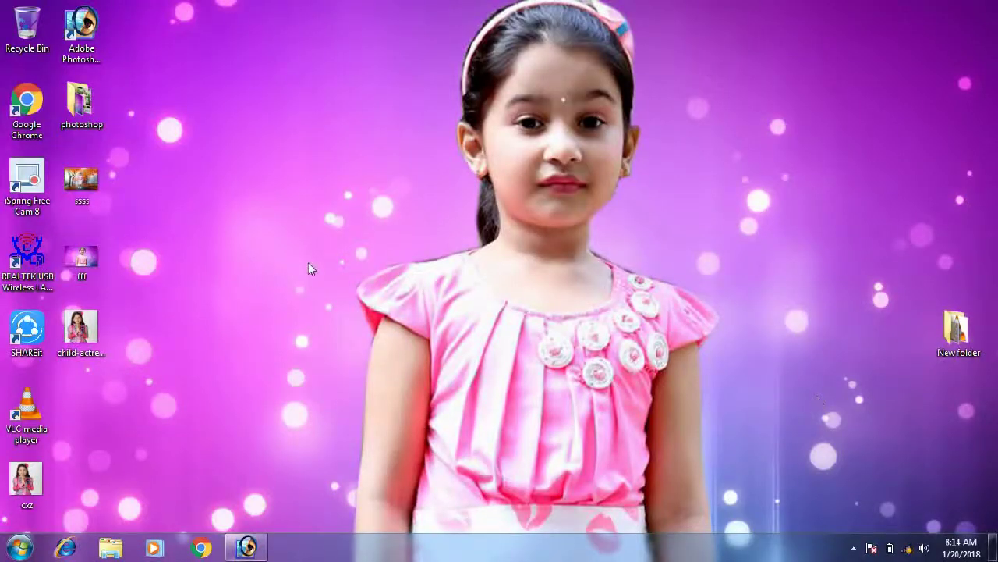
left_click(248, 547)
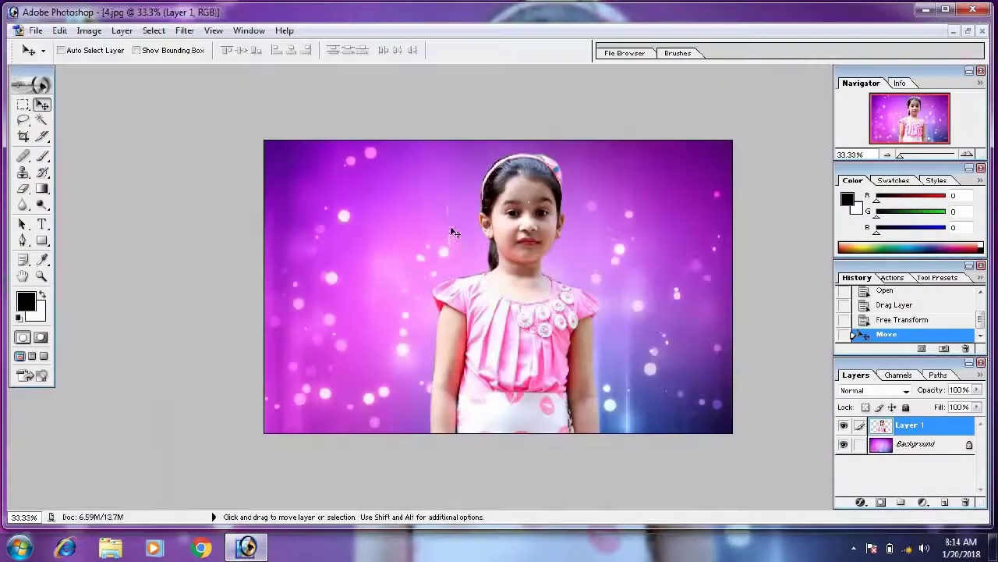
Drag Layer 1 left about 160 px, then back right about 104 px to centre the girl.
left_click_drag(518, 239, 390, 252)
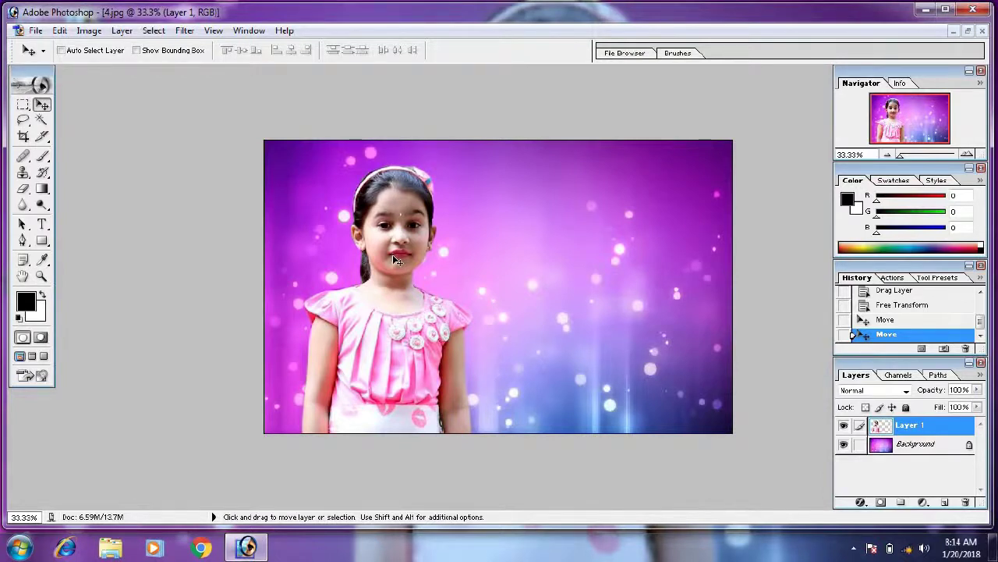
left_click_drag(393, 254, 382, 258)
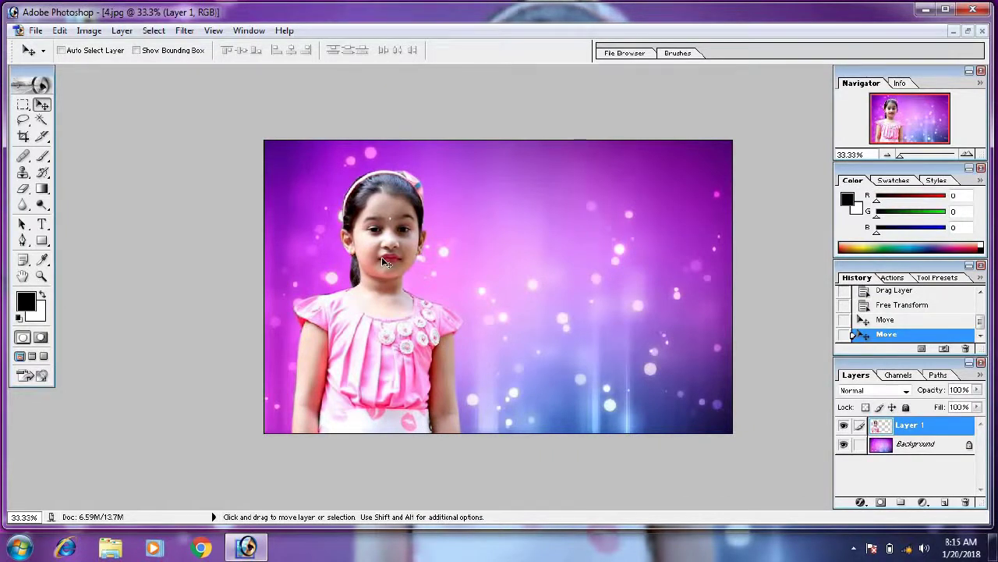
left_click_drag(382, 259, 462, 257)
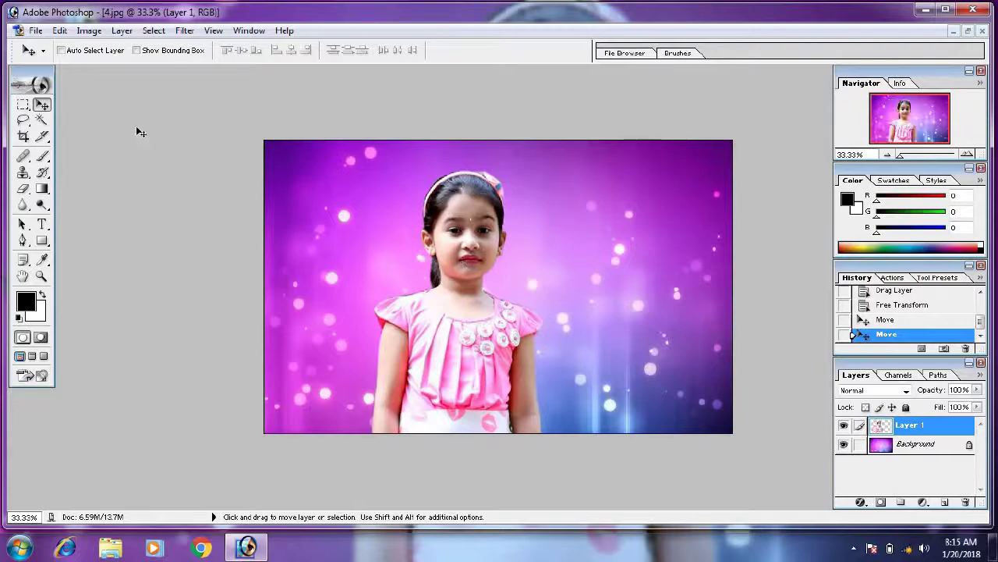